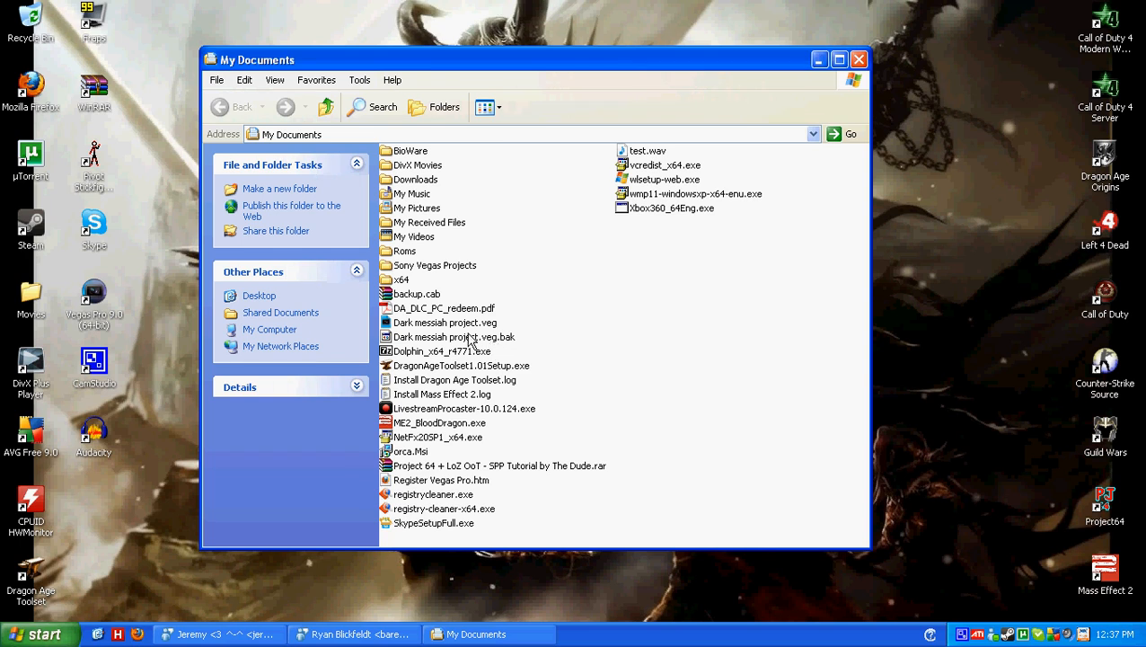
Step: Open the archive "Project 64 + LoZ OoT - SPP Tutorial by The Dude.rar" from My Documents
click(449, 466)
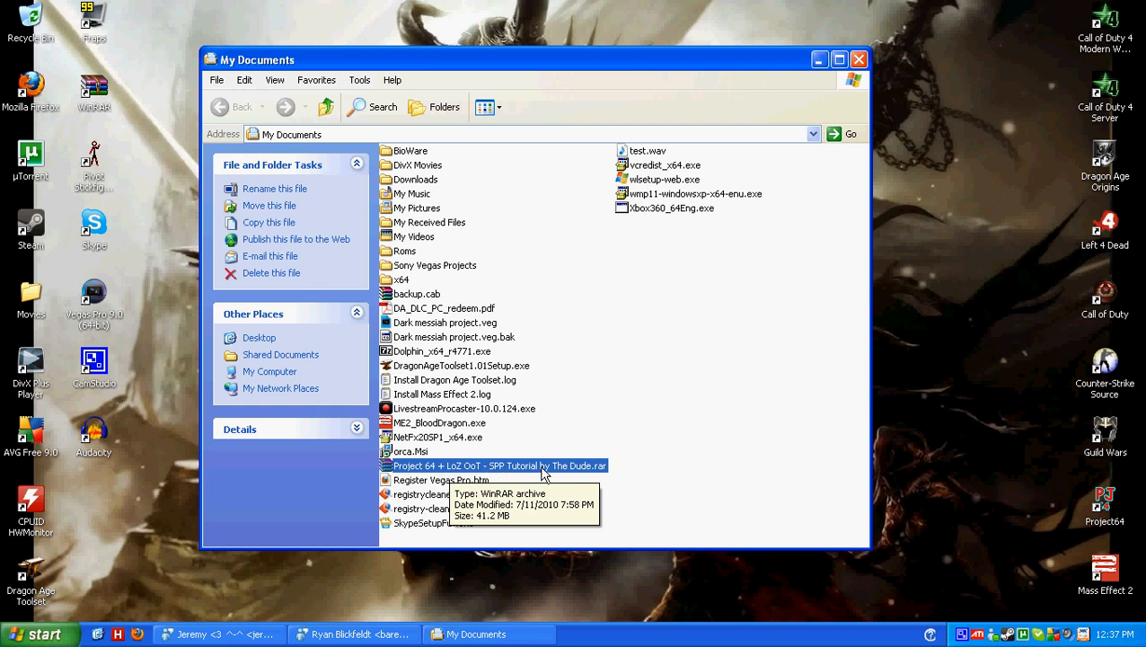
drag(524, 59, 577, 43)
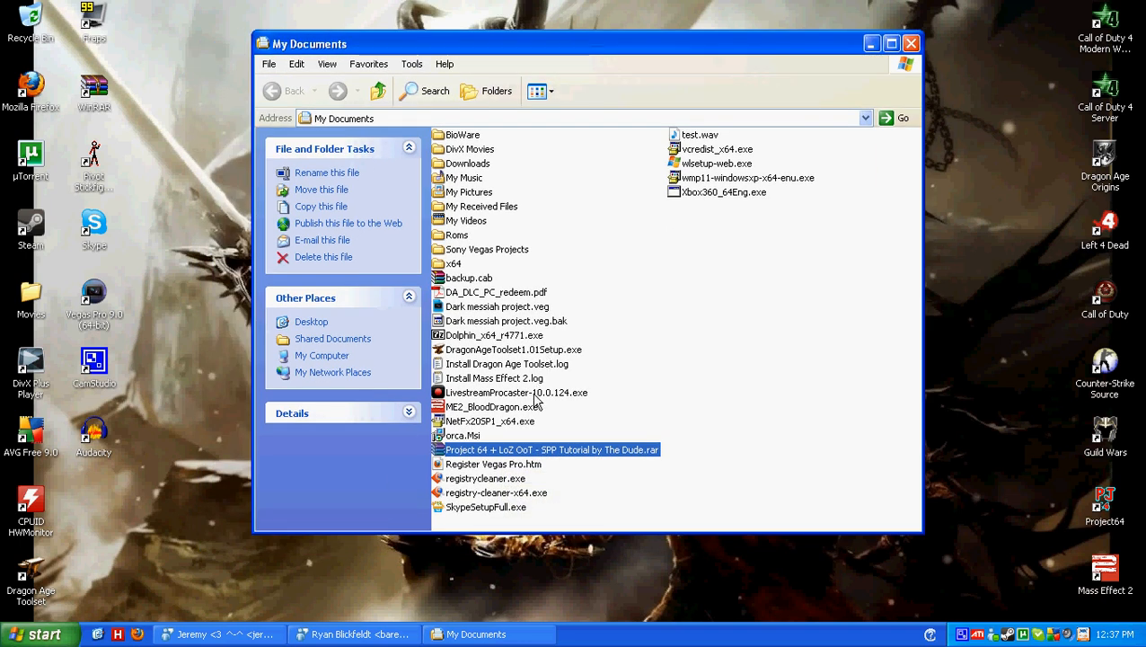
double_click(531, 451)
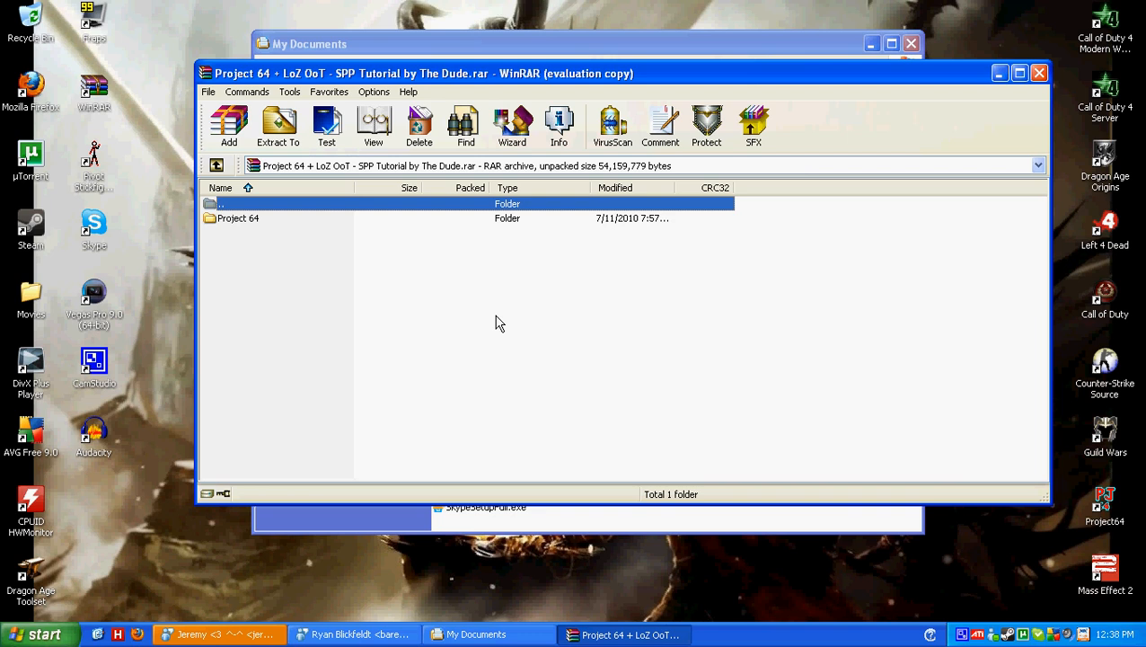
Step: Extract the archive's Project 64 folder to the Desktop
drag(499, 69, 442, 58)
click(184, 209)
drag(232, 62, 314, 41)
click(304, 93)
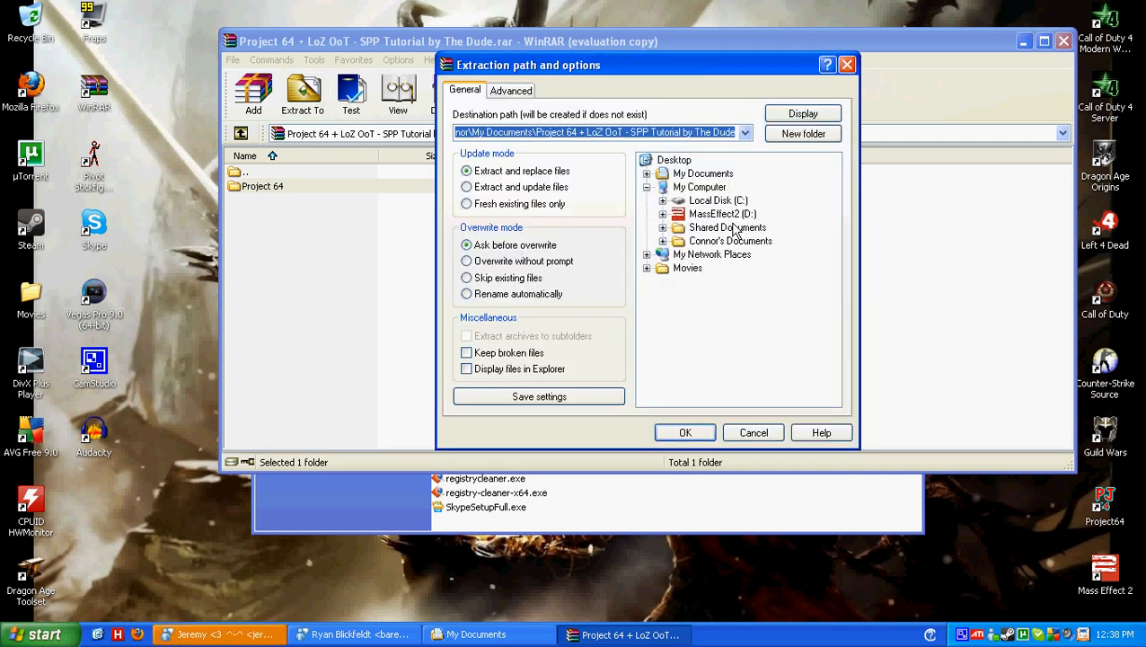
click(676, 160)
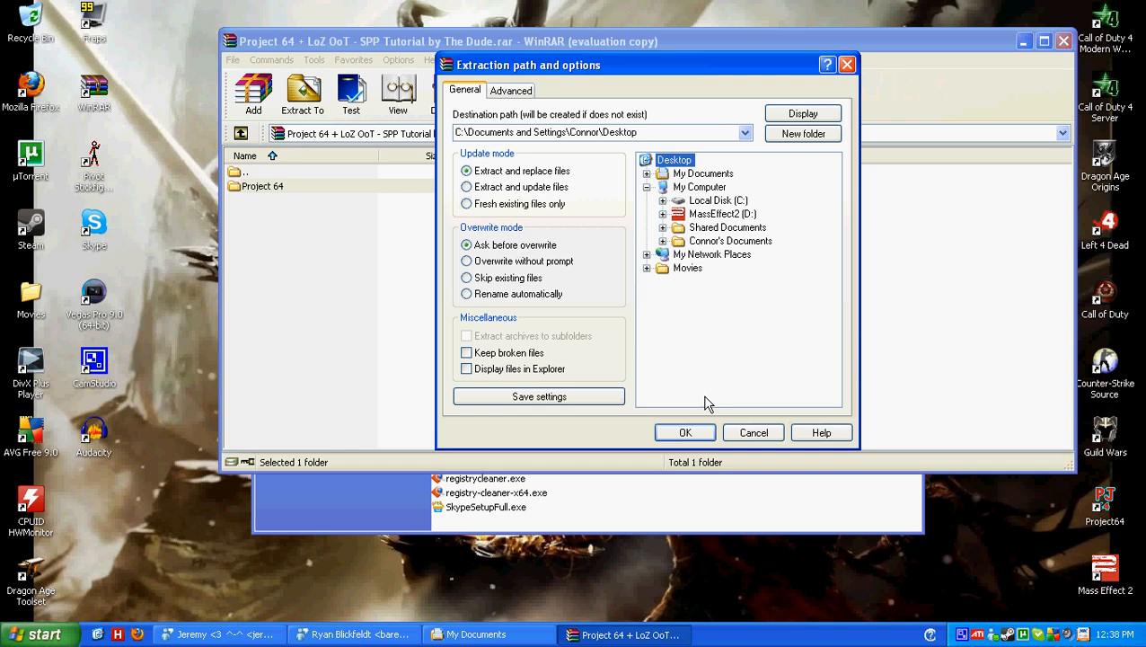
click(686, 433)
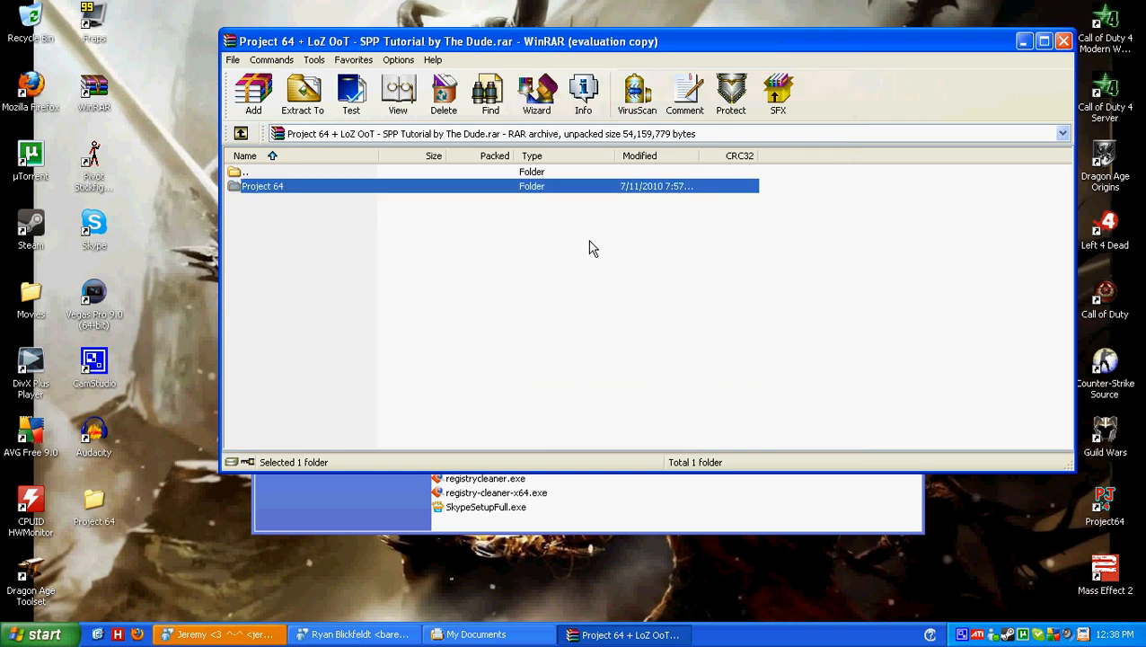
Step: Open the extracted Project 64 folder on the desktop and look at the ROM in its Games folder
double_click(99, 491)
drag(474, 28, 352, 40)
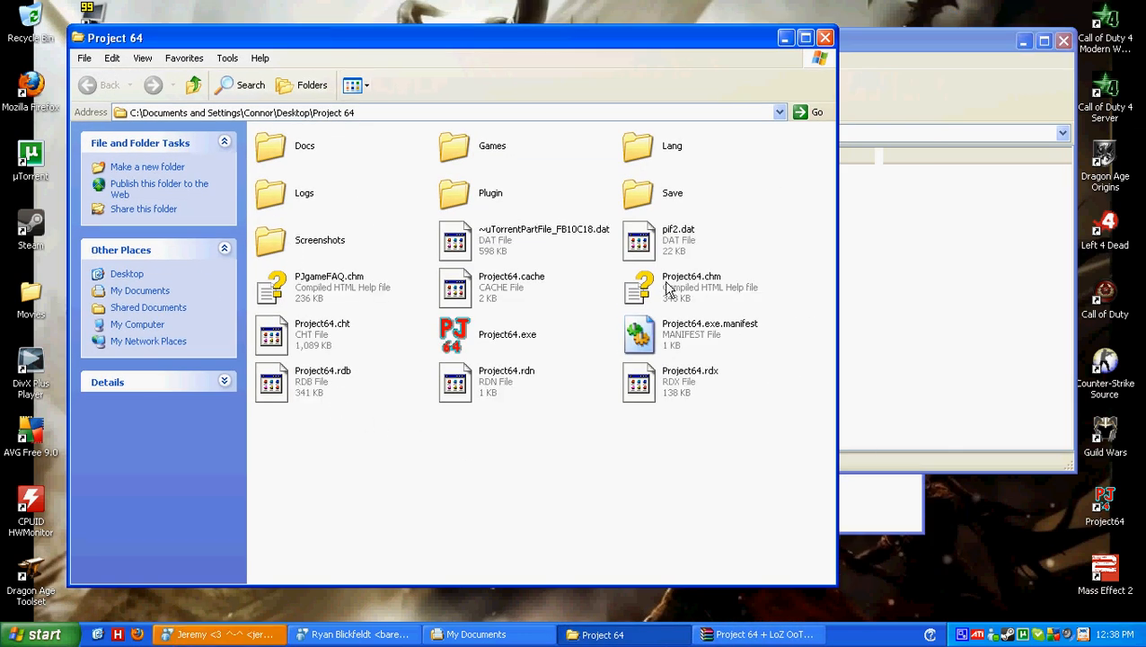
click(270, 146)
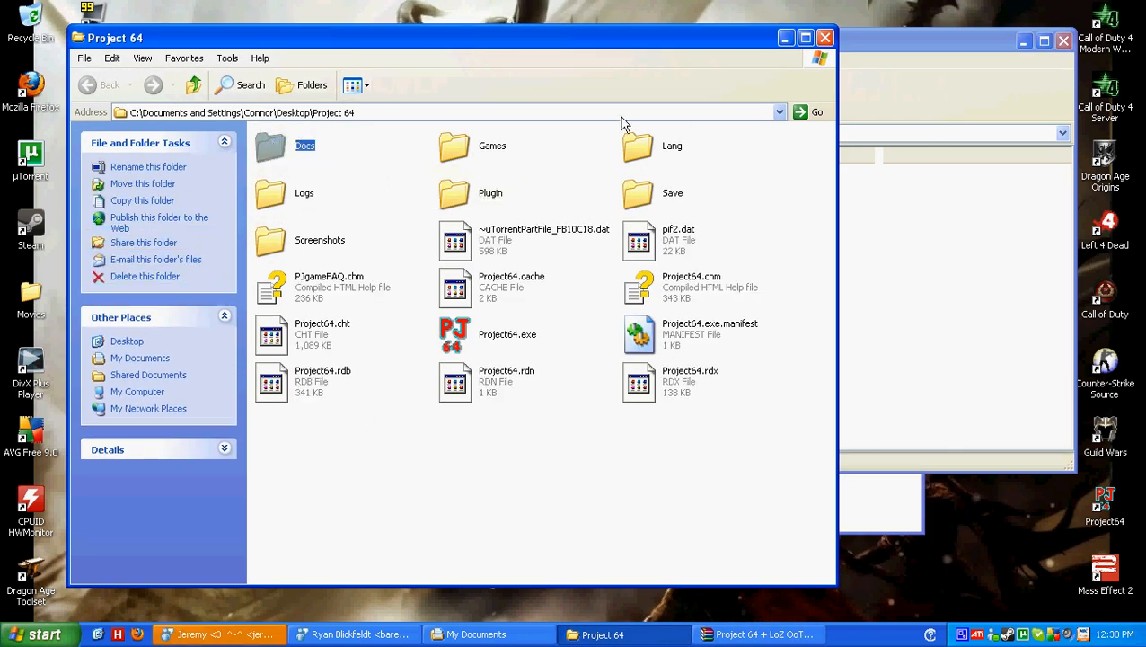
double_click(503, 155)
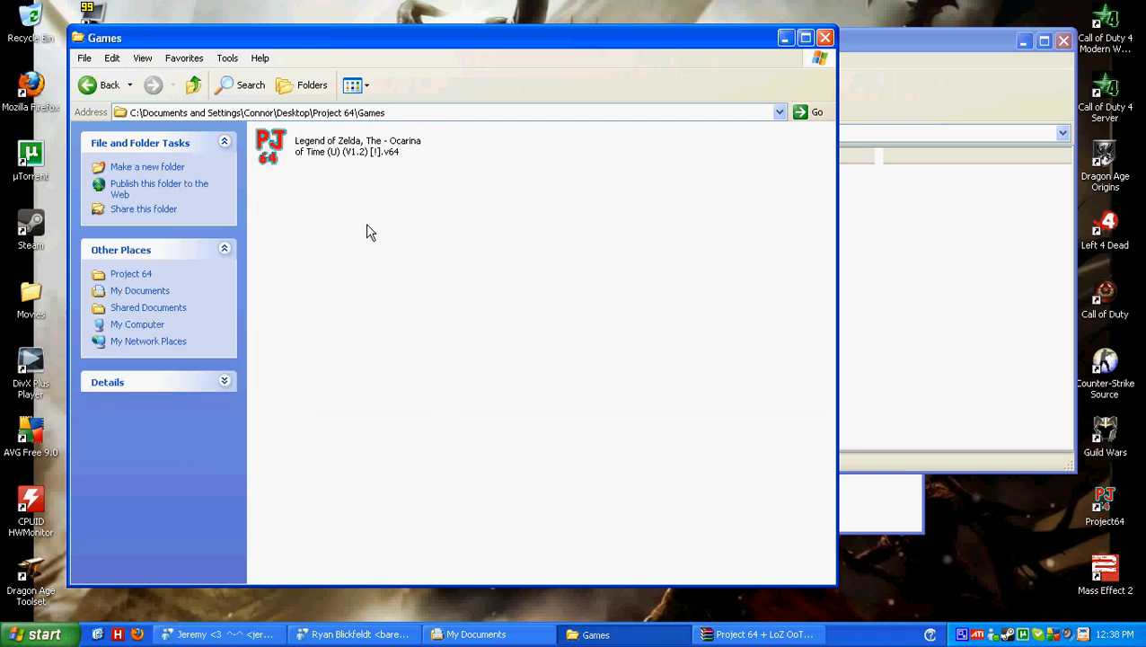
click(300, 146)
click(289, 150)
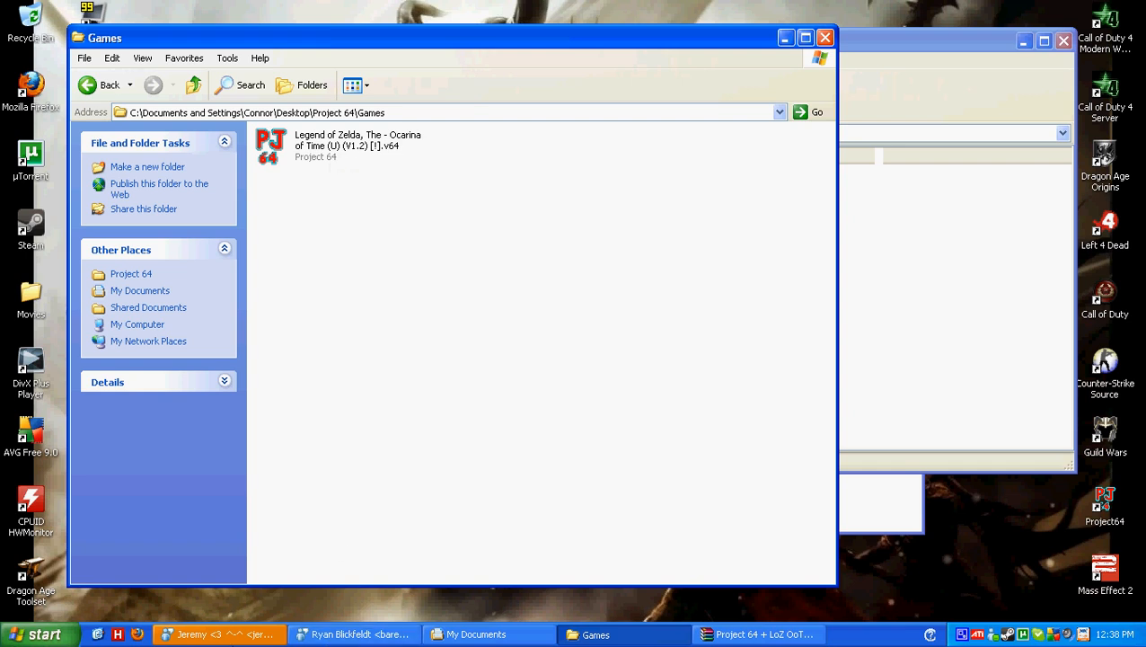
click(224, 634)
click(449, 126)
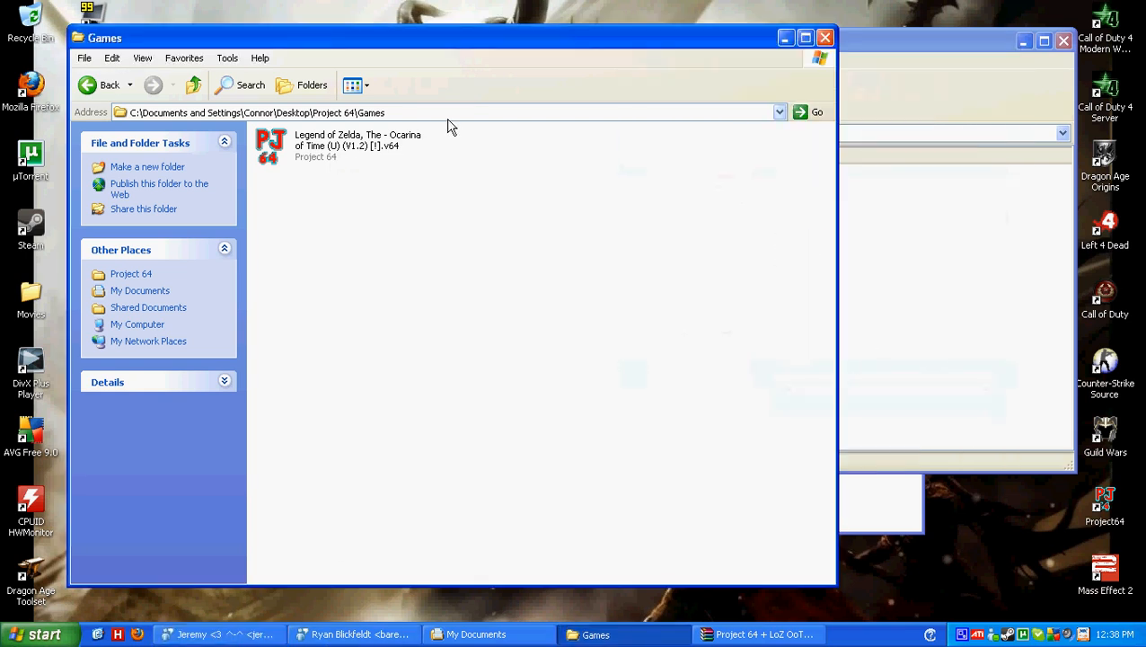
Step: Return to the main Project 64 folder and locate Project64.exe, checking its available file actions without applying any
click(103, 84)
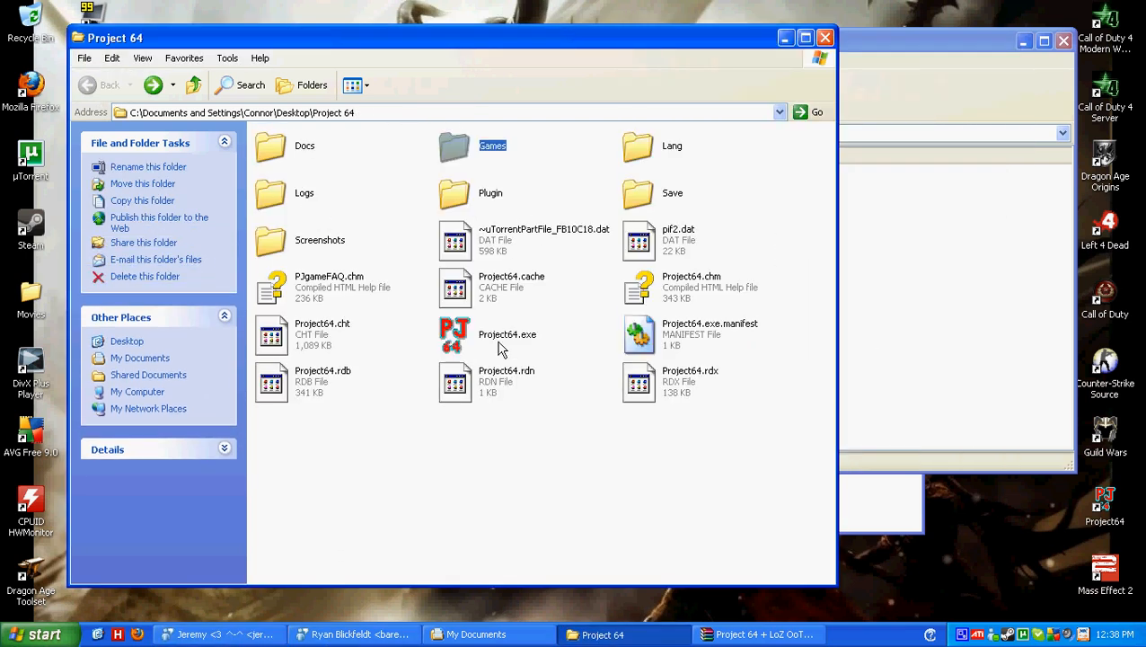
click(501, 349)
click(504, 465)
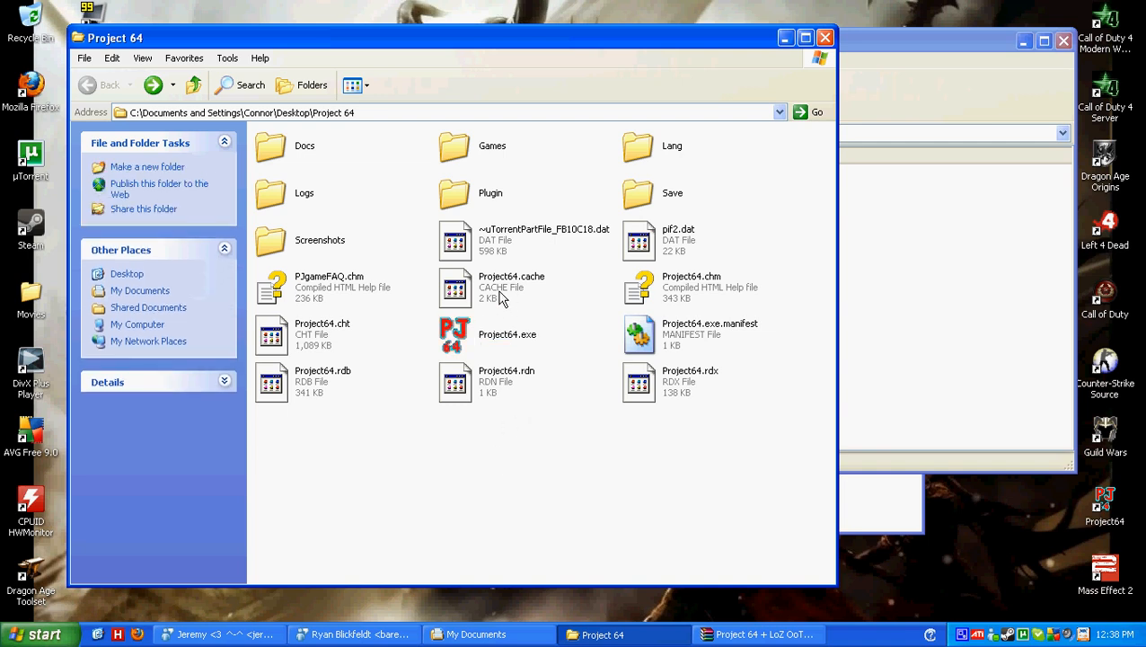
click(501, 339)
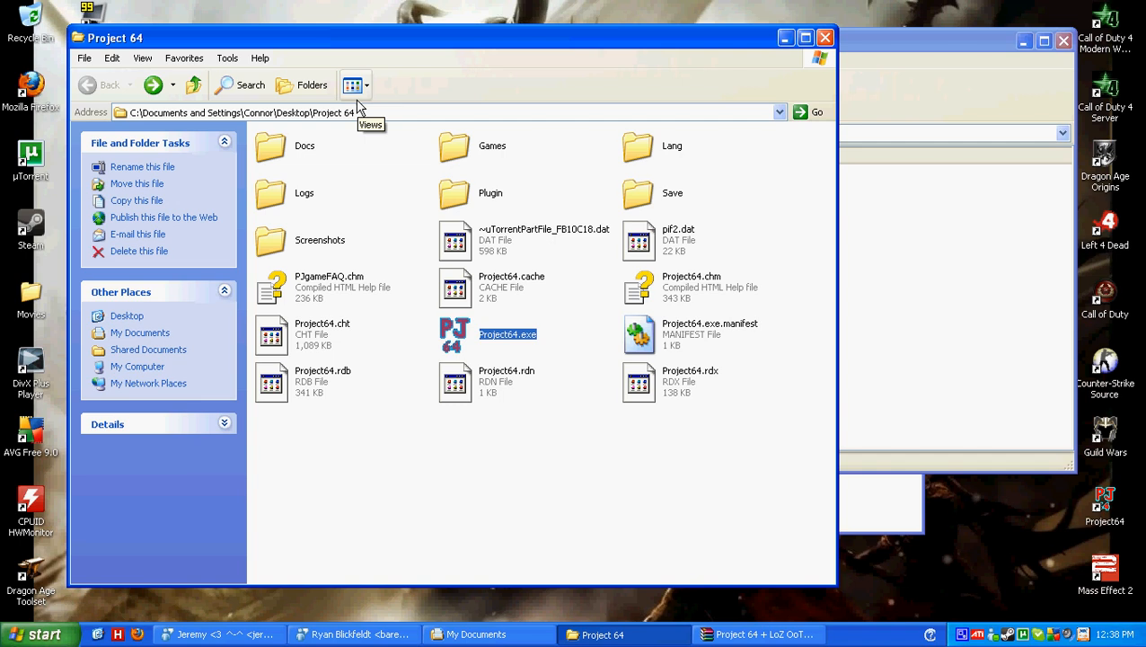
drag(357, 48, 501, 35)
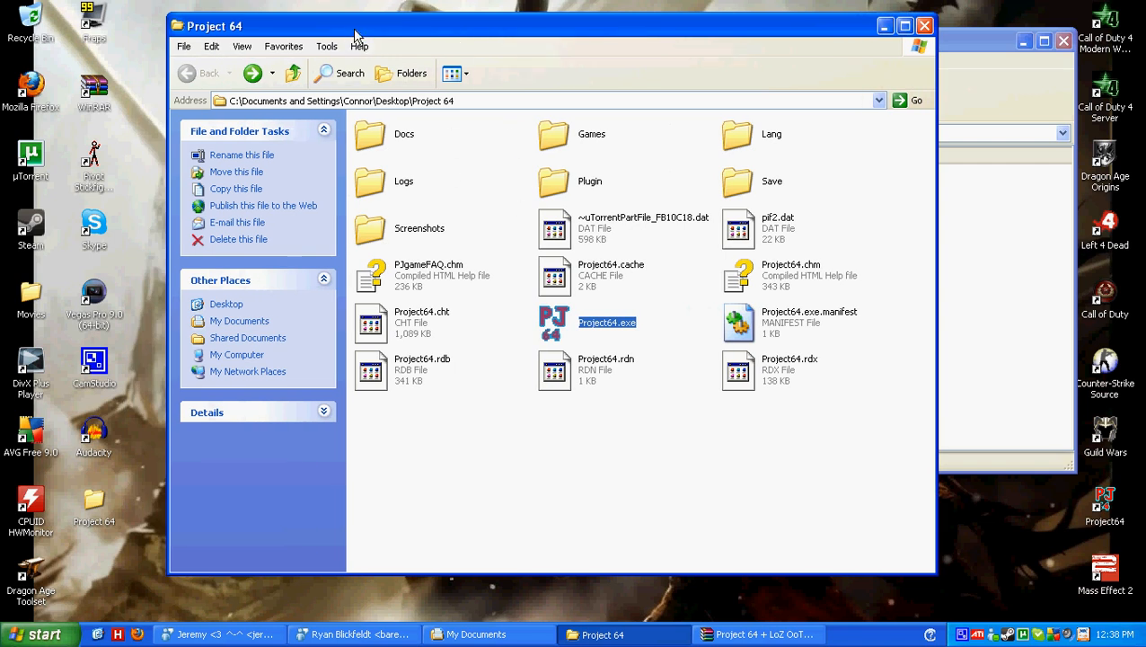
drag(355, 34, 335, 21)
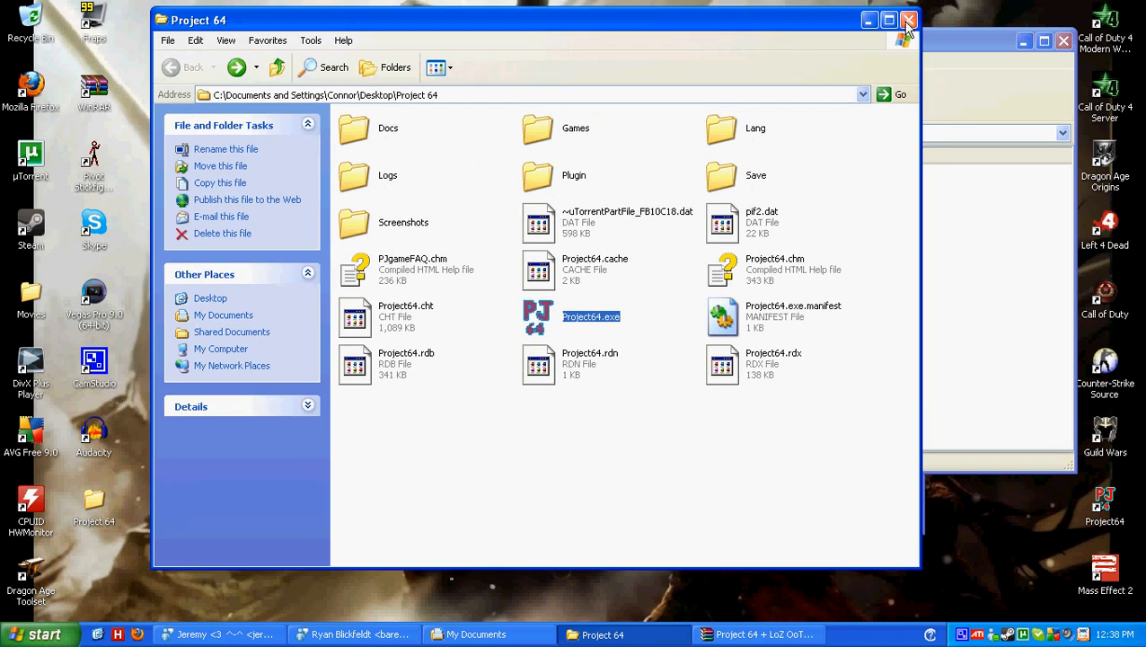
right_click(552, 320)
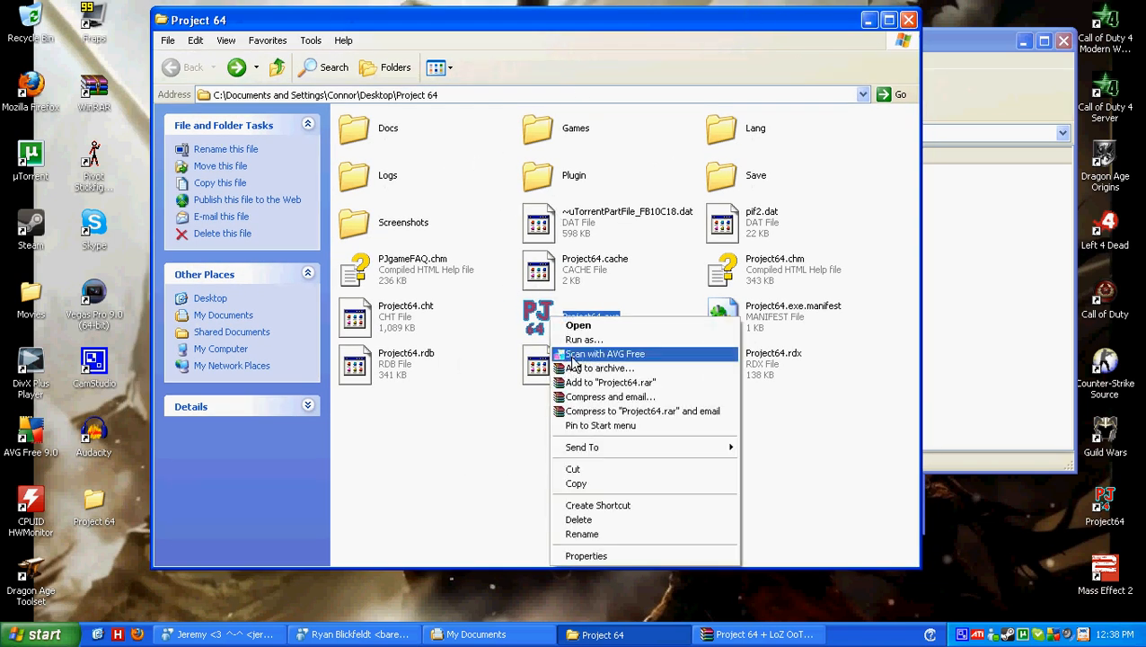
click(847, 471)
drag(335, 25, 425, 28)
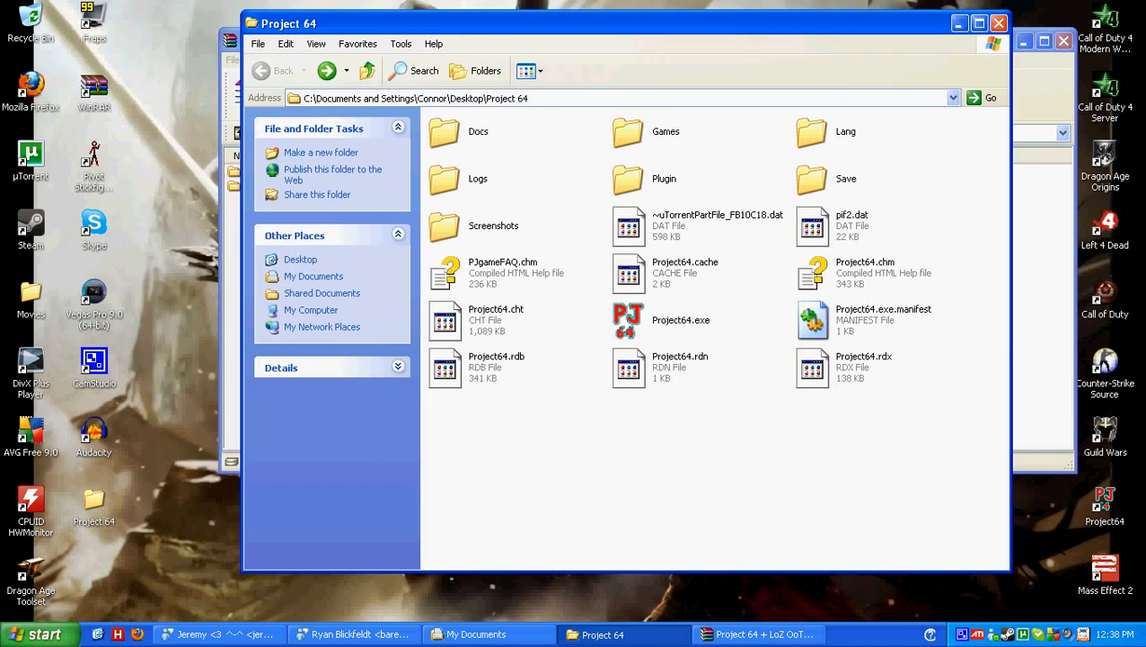
click(94, 504)
mouse_move(93, 500)
mouse_down()
mouse_move(118, 491)
mouse_move(93, 502)
mouse_up()
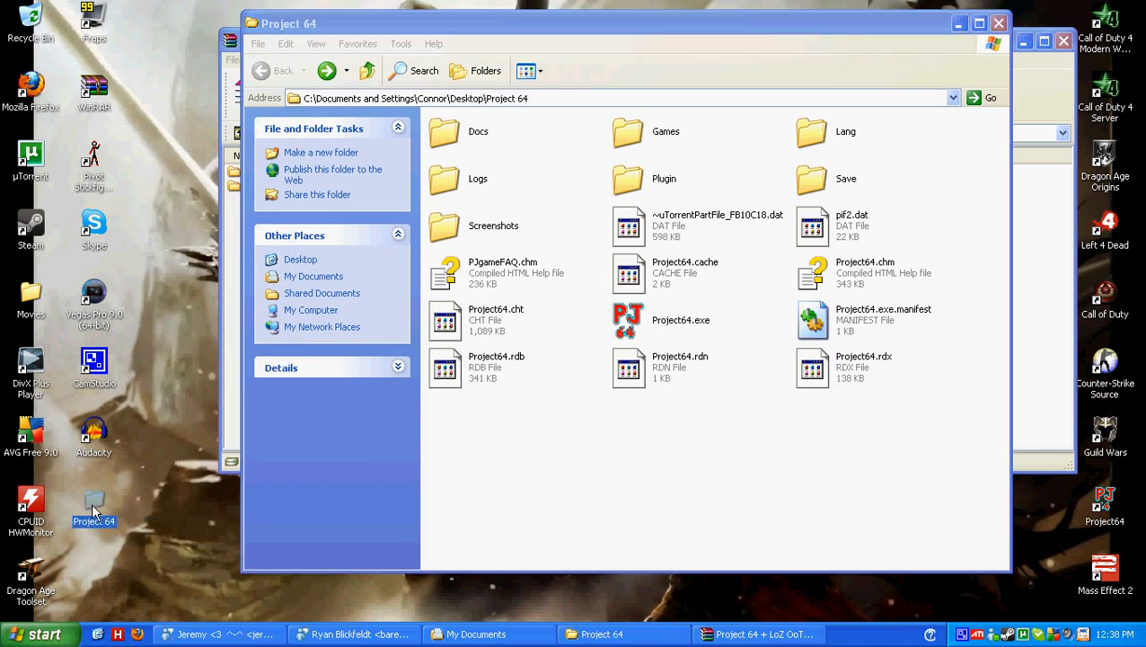
click(188, 349)
drag(351, 27, 295, 25)
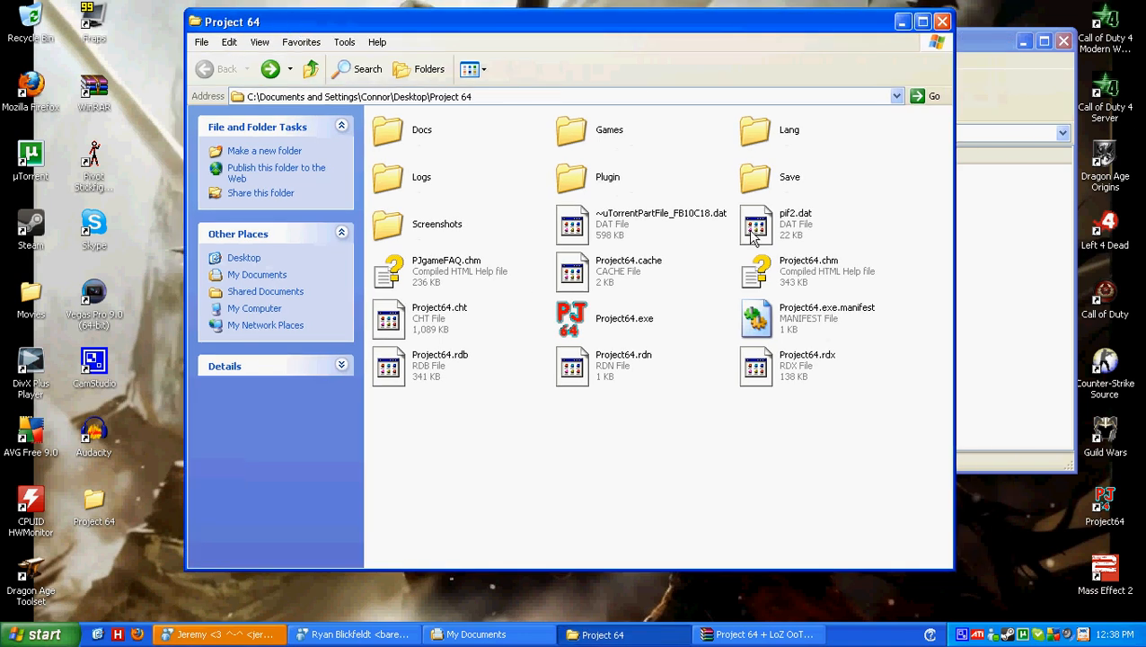
Step: Browse to C:\Program Files (x86) to view the usual program location, and close it along with the Project 64 folder window
click(41, 634)
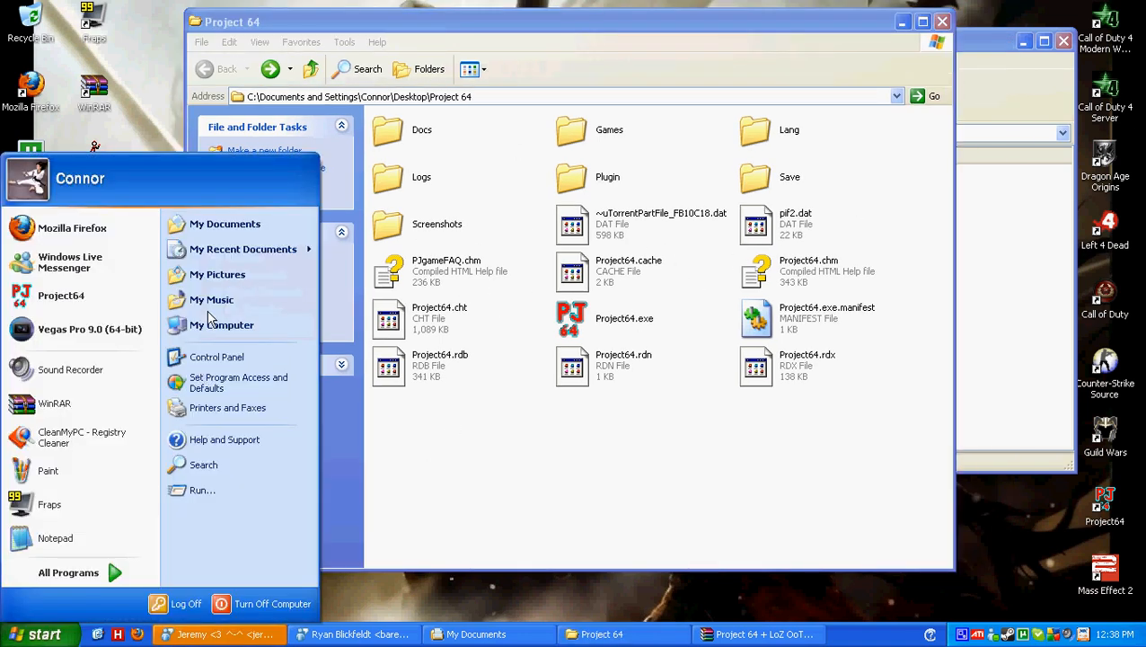
click(216, 325)
double_click(274, 287)
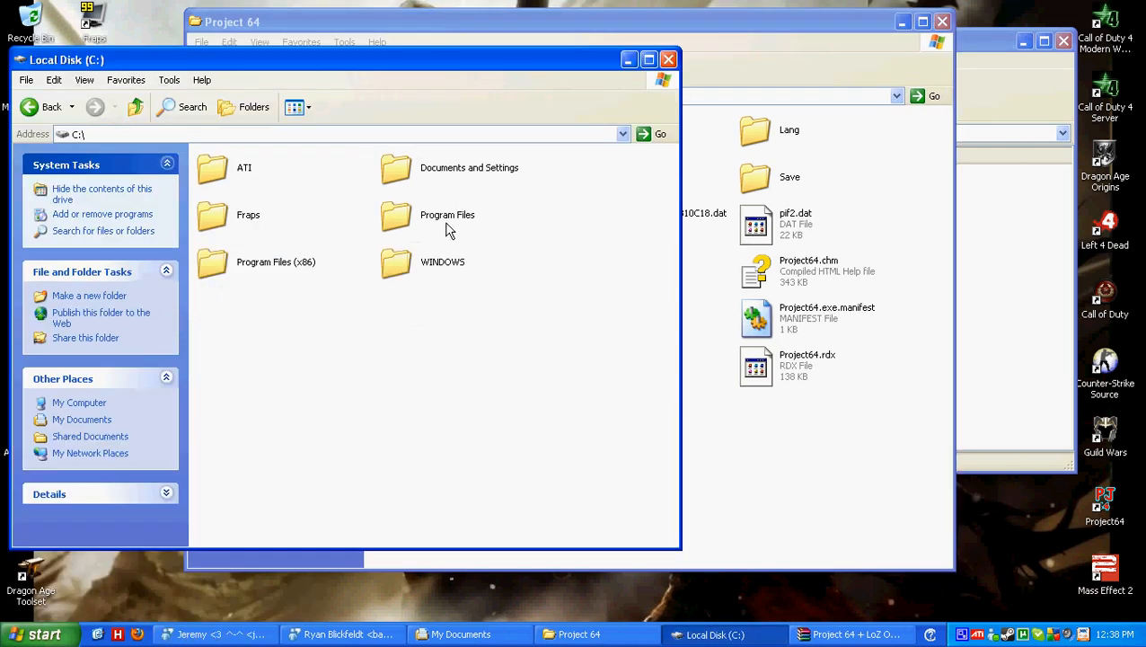
click(434, 224)
double_click(285, 265)
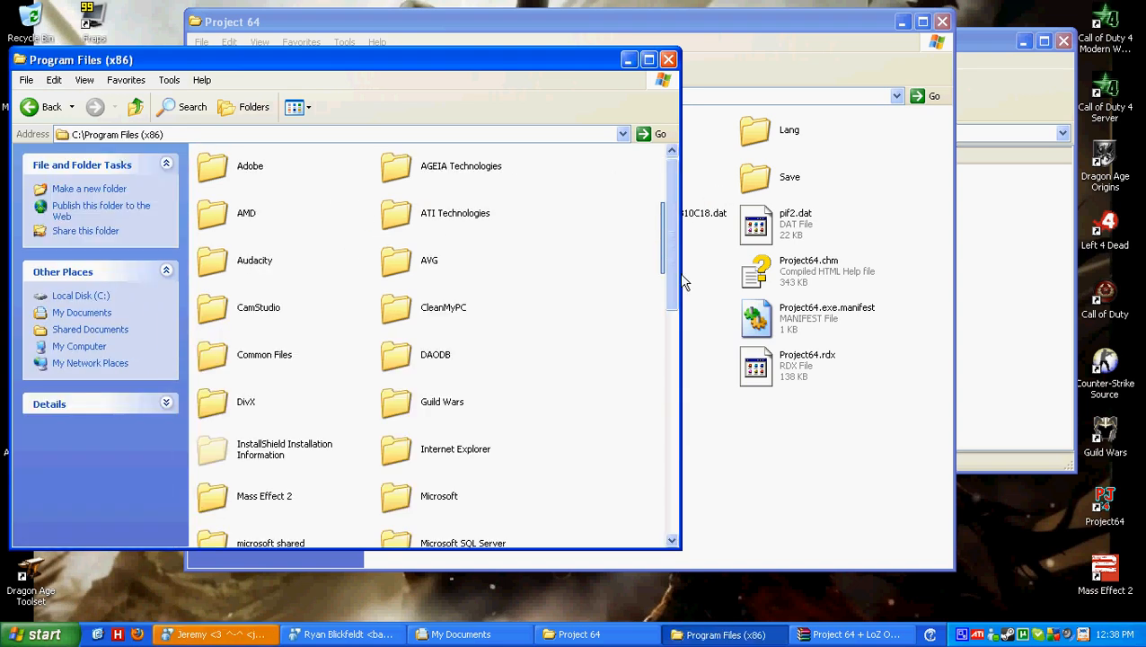
click(668, 59)
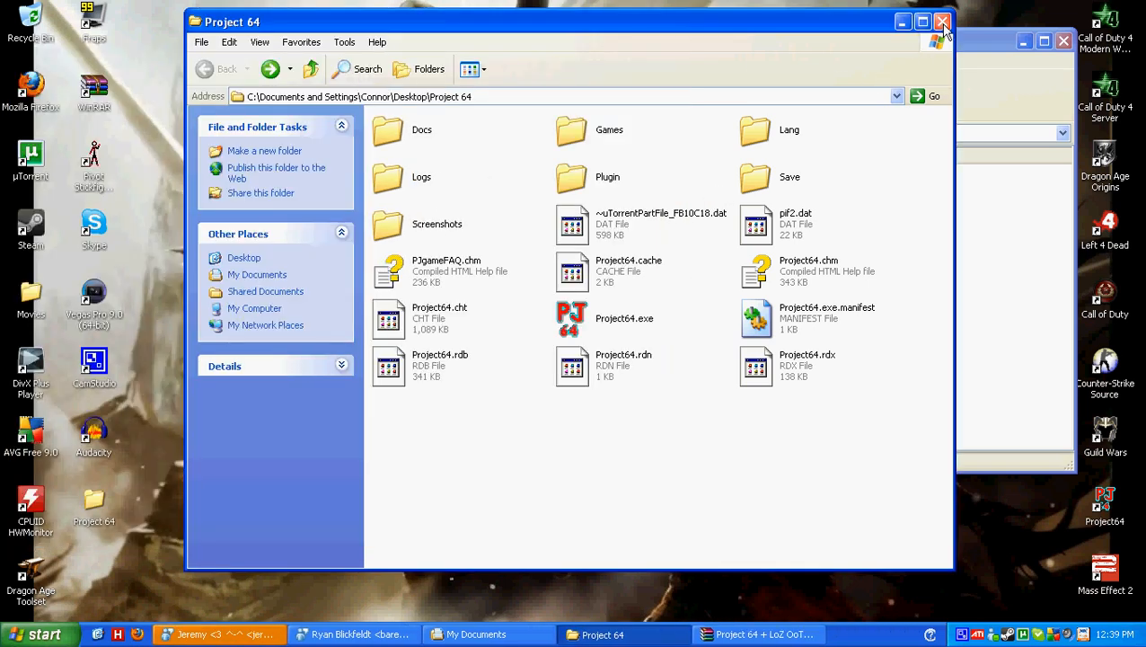
click(944, 21)
drag(716, 44, 647, 53)
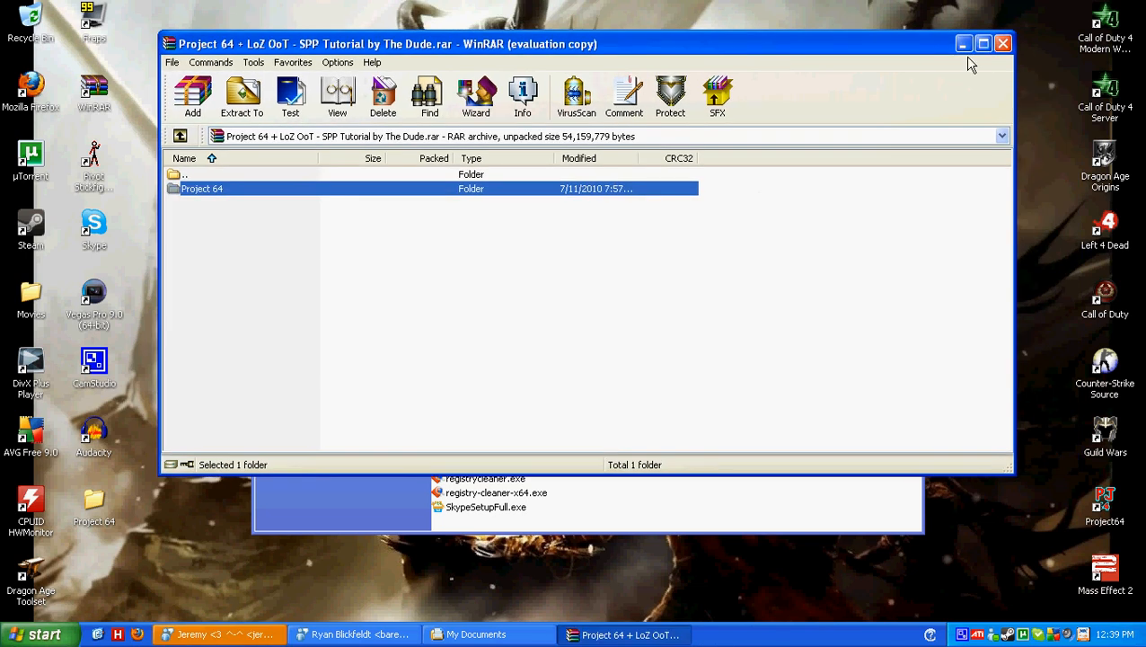
Step: Reopen the desktop's Project 64 folder, create a shortcut to Project64.exe and delete that shortcut
double_click(95, 505)
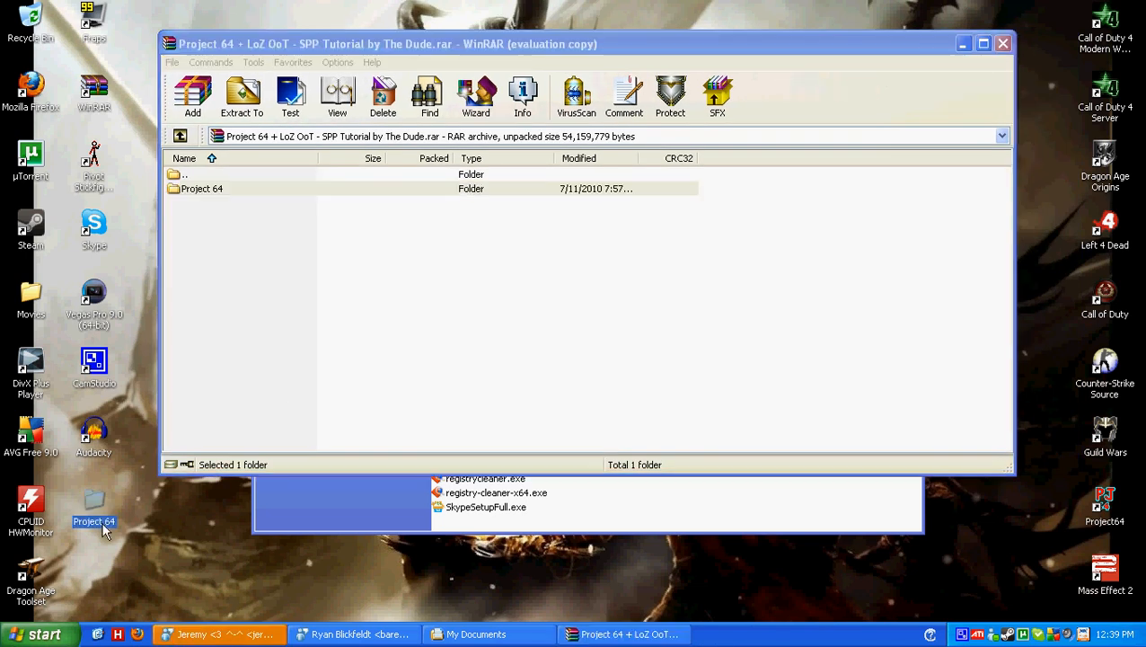
click(601, 333)
right_click(602, 336)
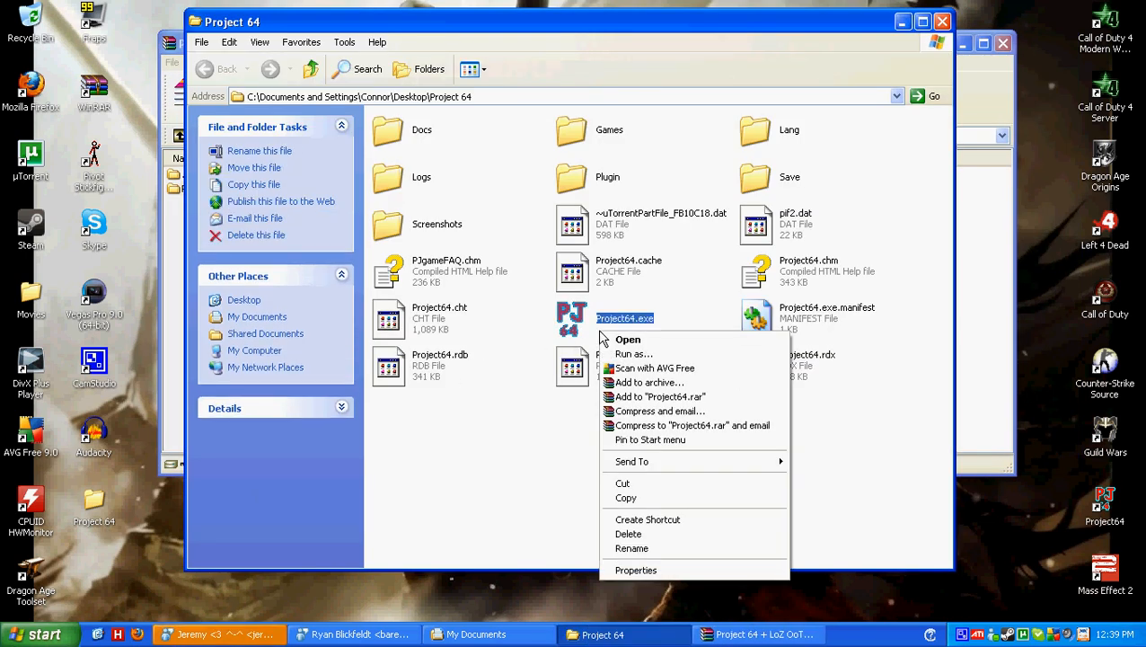
click(634, 520)
drag(473, 424, 742, 530)
key(Delete)
key(Return)
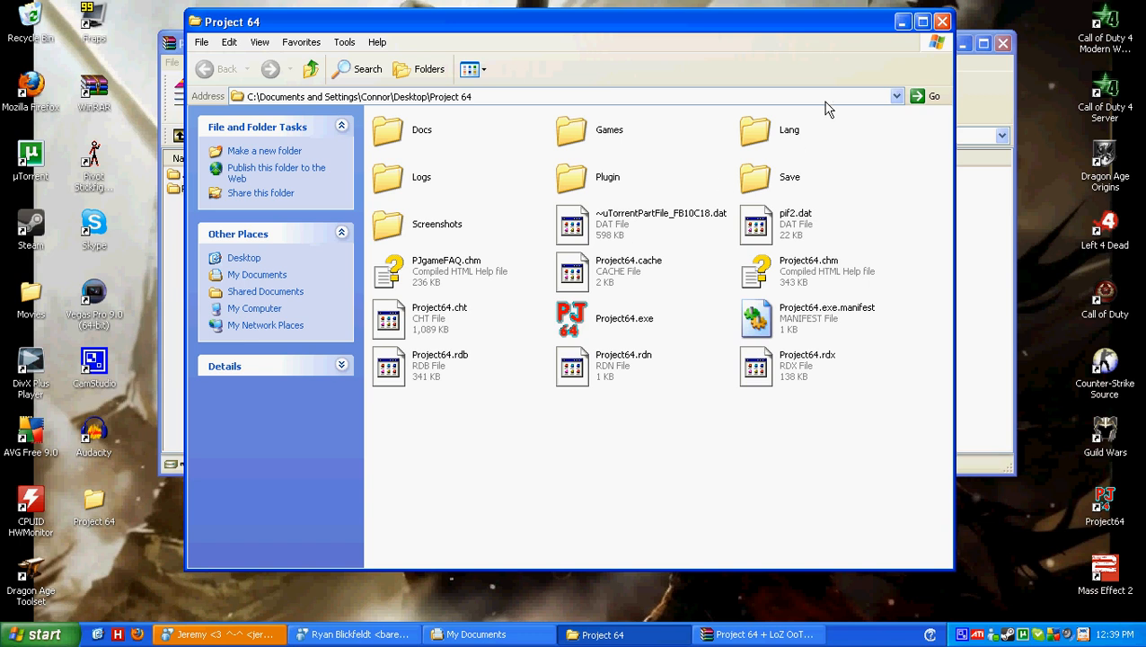
Step: Minimize the Project 64 folder, close the archive and My Documents windows, and launch Project64 from its desktop shortcut
click(902, 21)
click(1003, 43)
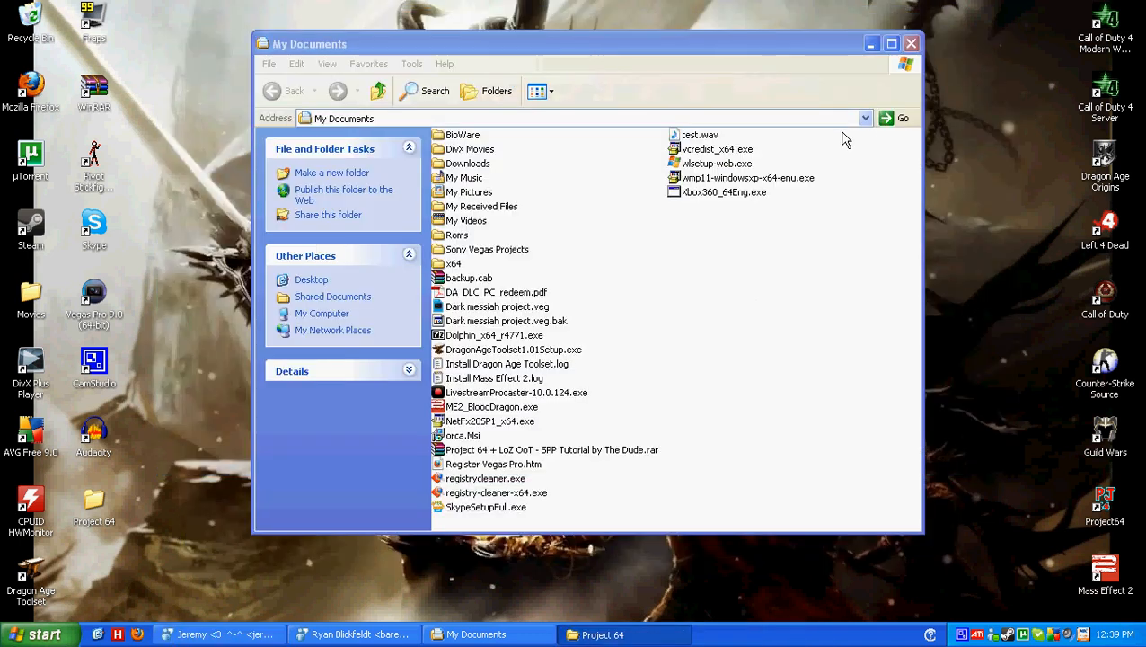
click(911, 44)
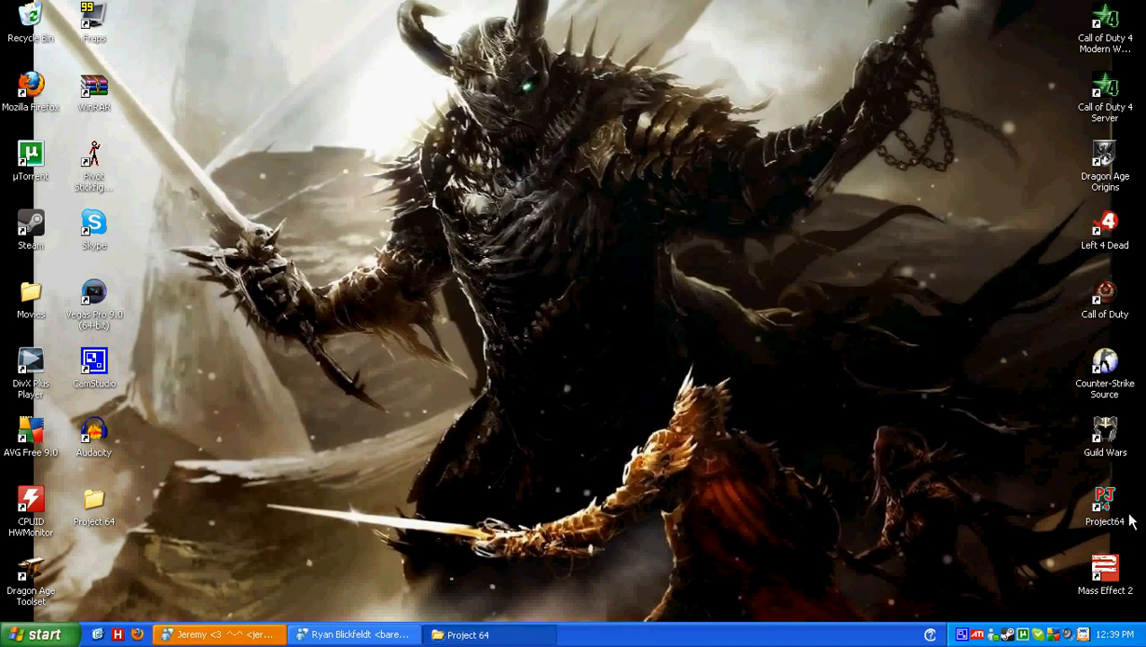
click(1105, 499)
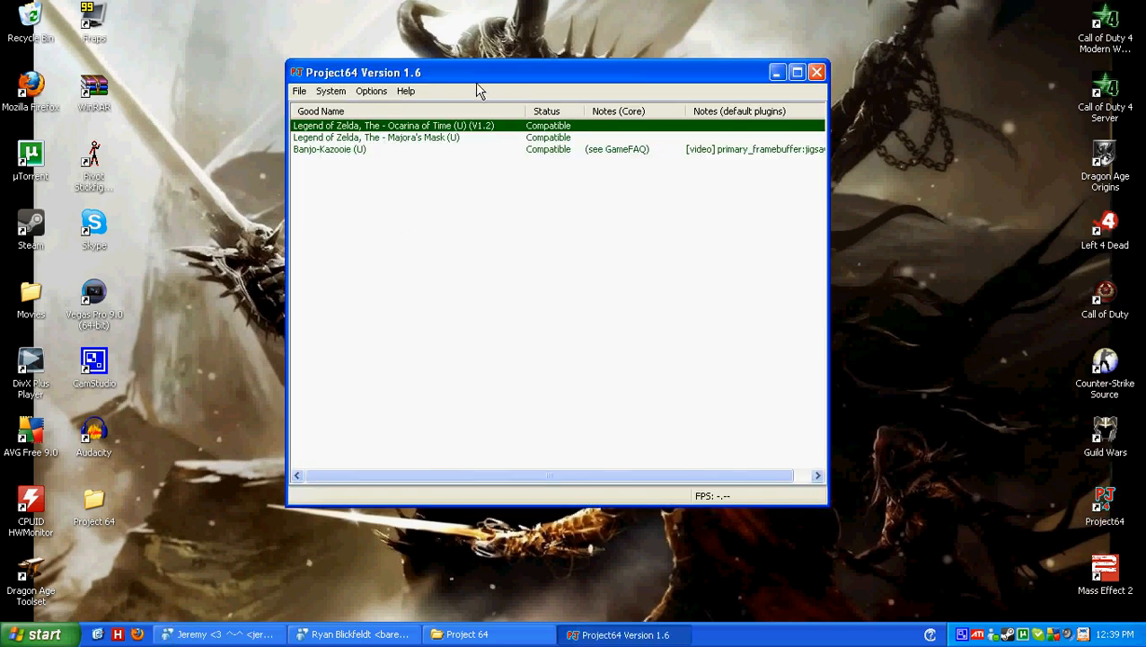
drag(475, 75, 434, 49)
click(301, 110)
click(297, 183)
click(290, 123)
click(294, 110)
click(299, 99)
click(288, 184)
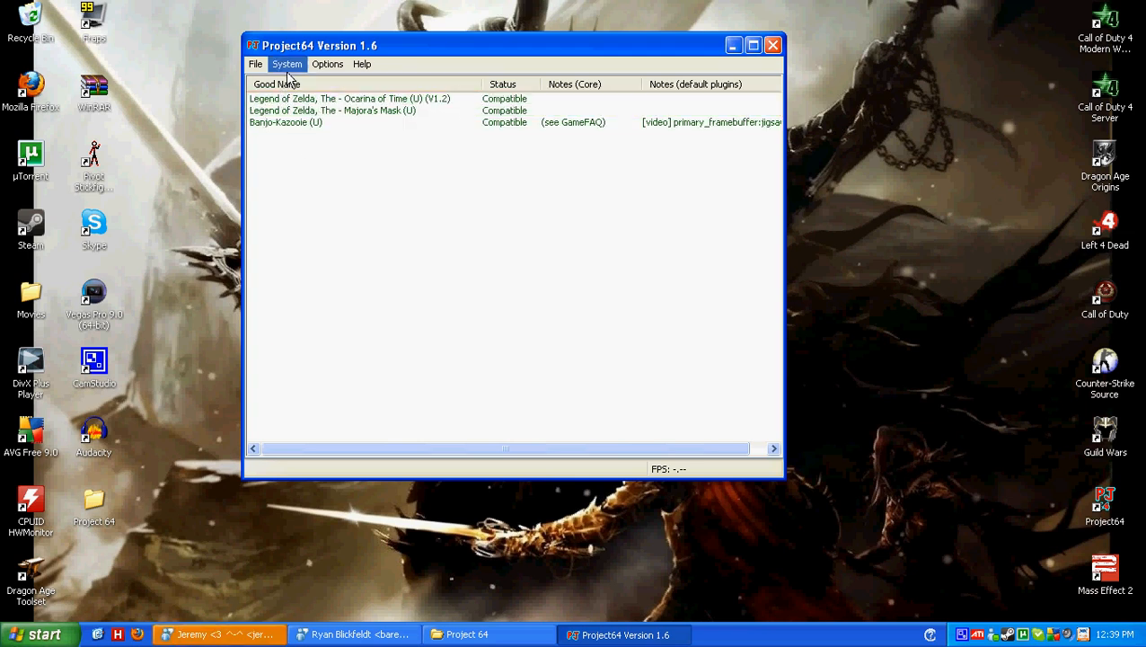
Step: Check the Hide Advanced Settings option among the emulator's general options, keep it off, and accept the settings
click(323, 66)
click(378, 197)
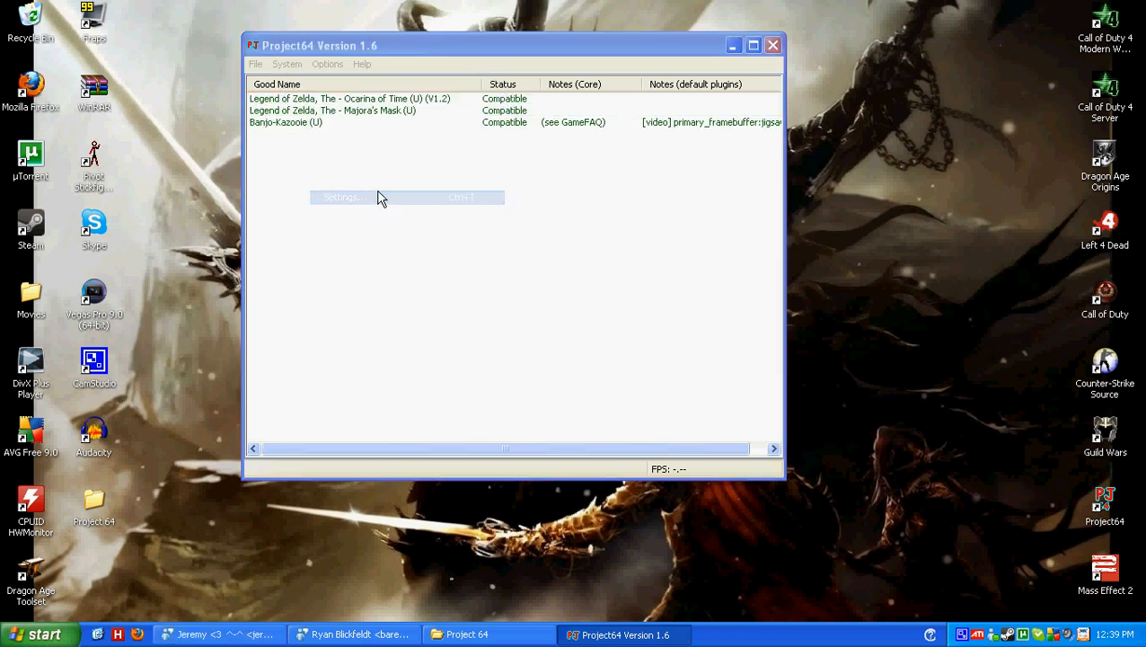
click(446, 102)
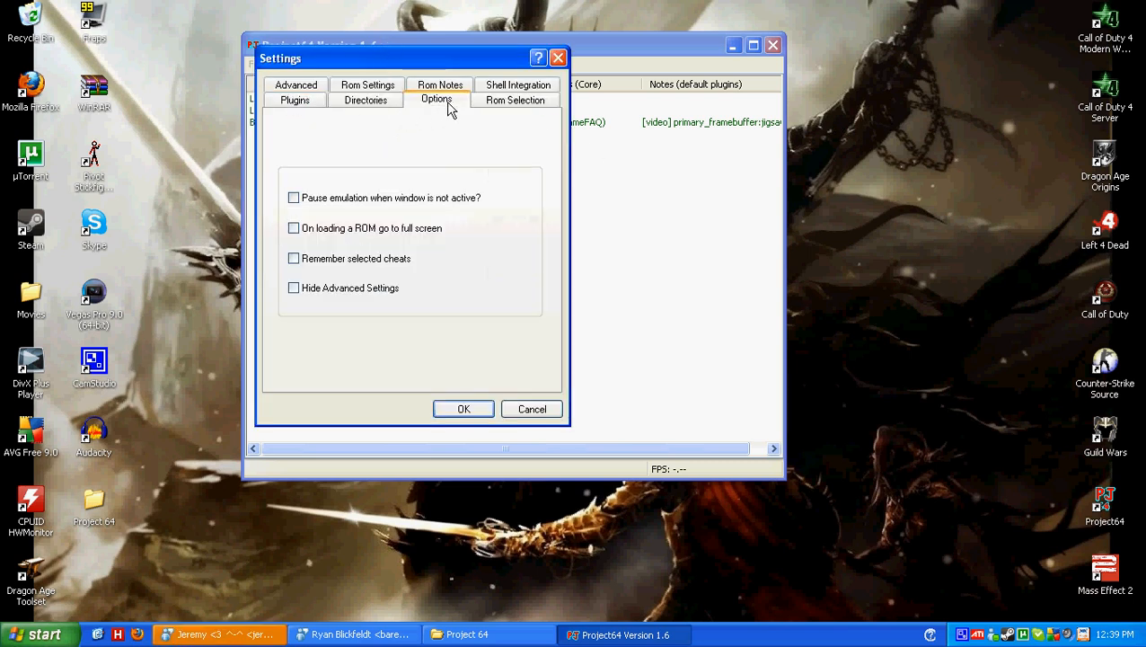
click(299, 293)
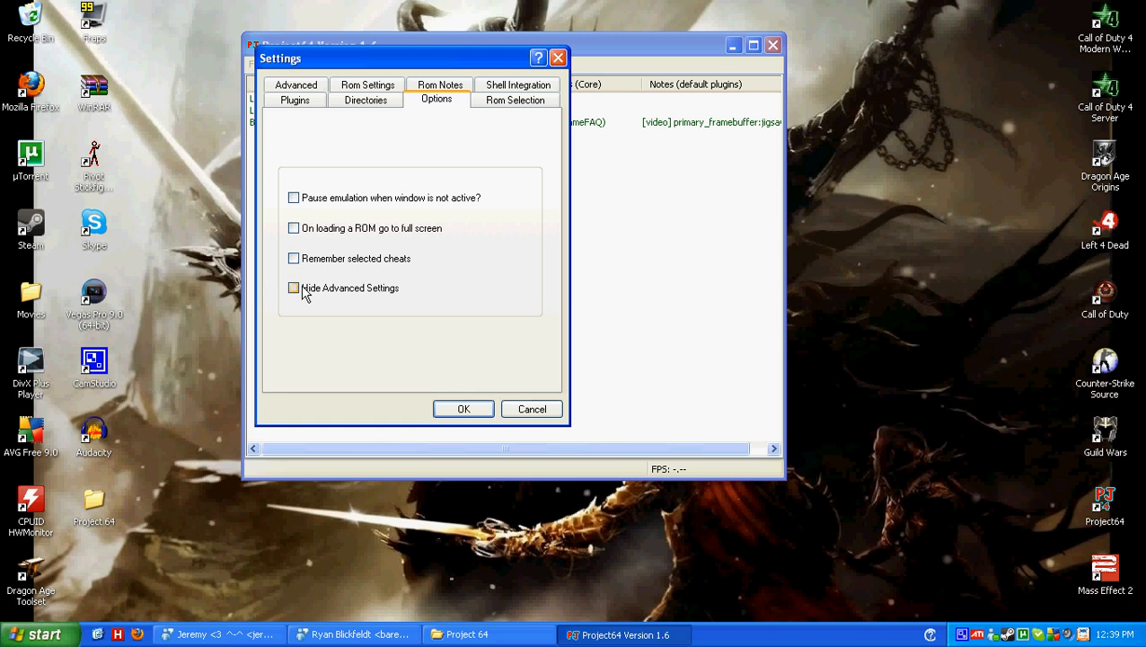
click(469, 409)
Step: In the directory settings, try choosing the desktop's Project 64 > Games folder as the ROM directory, and cancel the folder selection
click(343, 69)
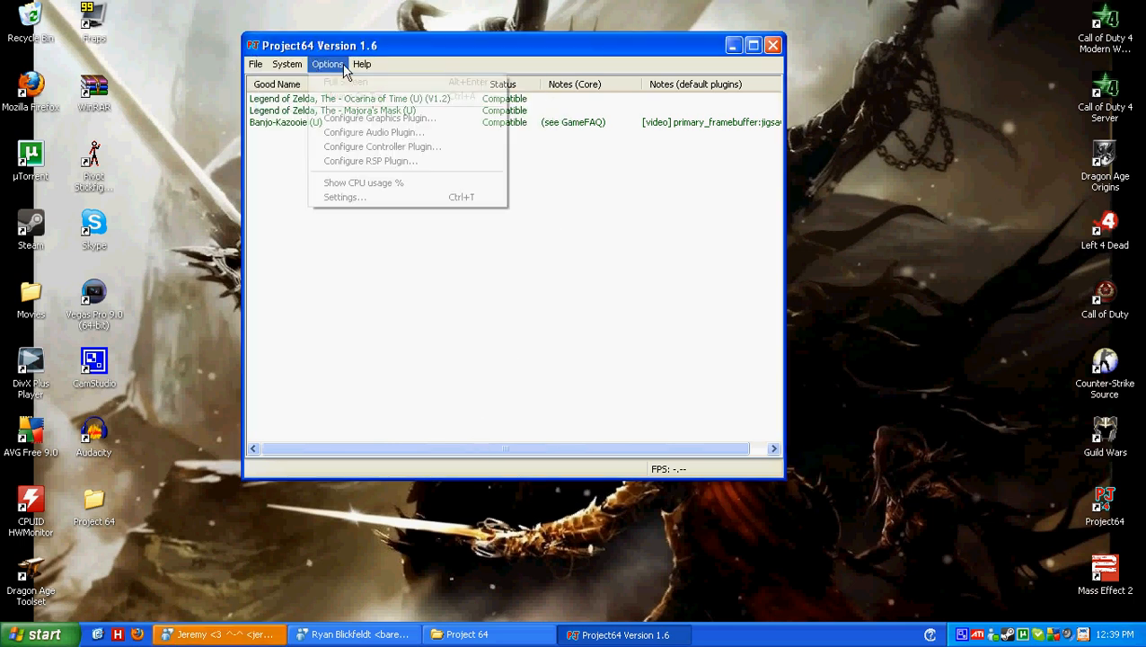
click(364, 197)
click(371, 104)
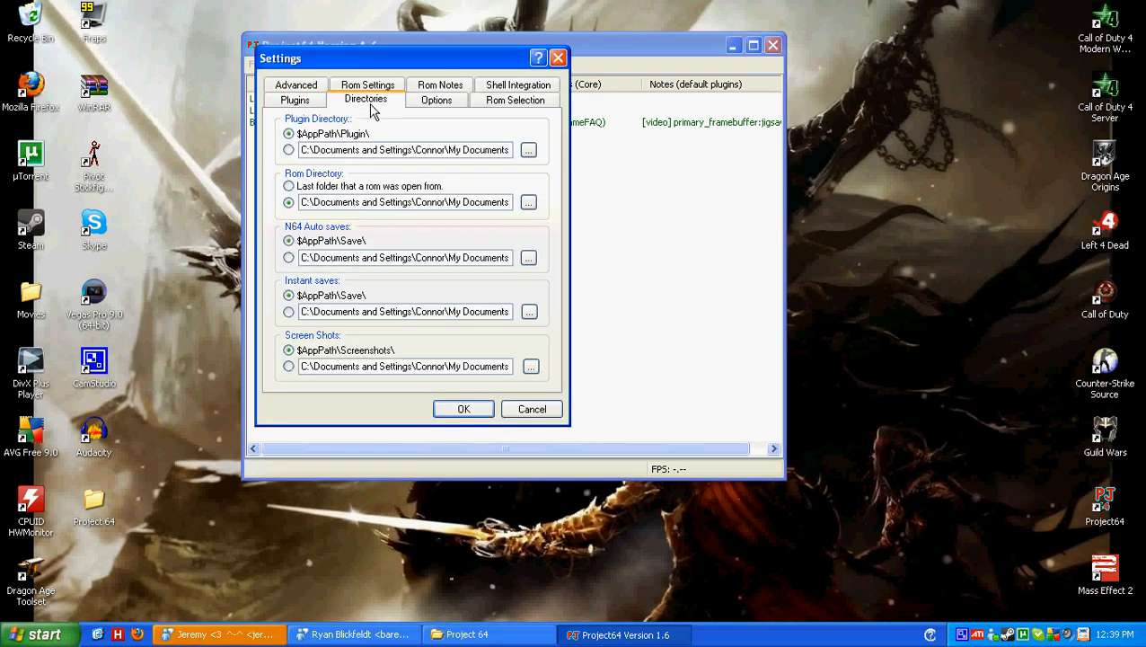
drag(302, 63, 398, 63)
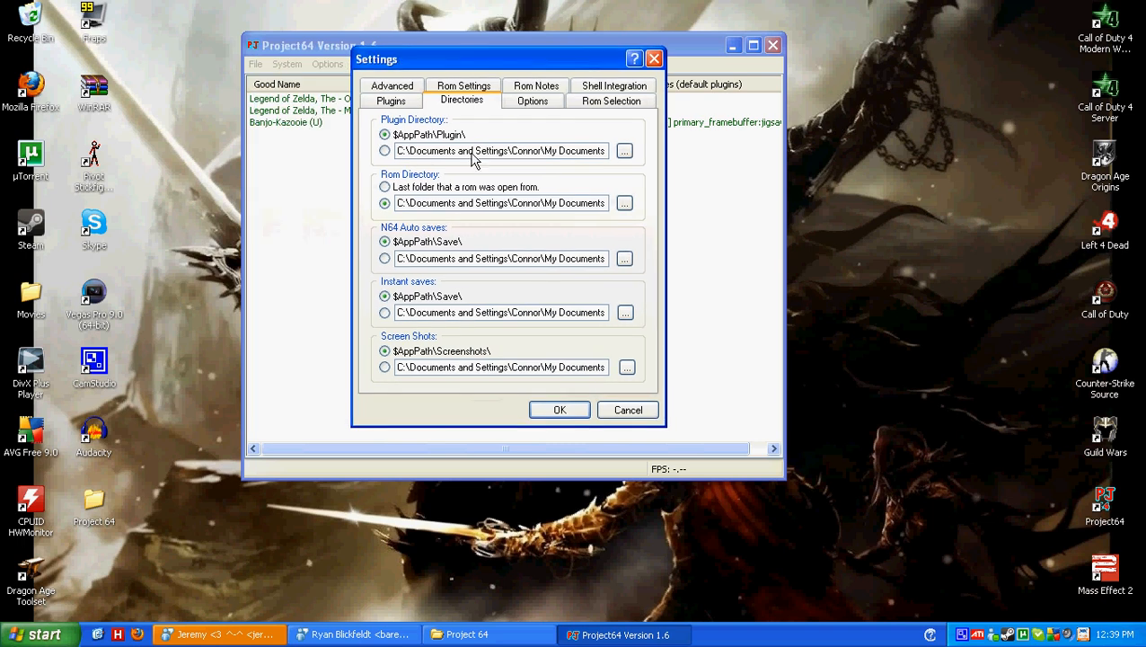
click(624, 203)
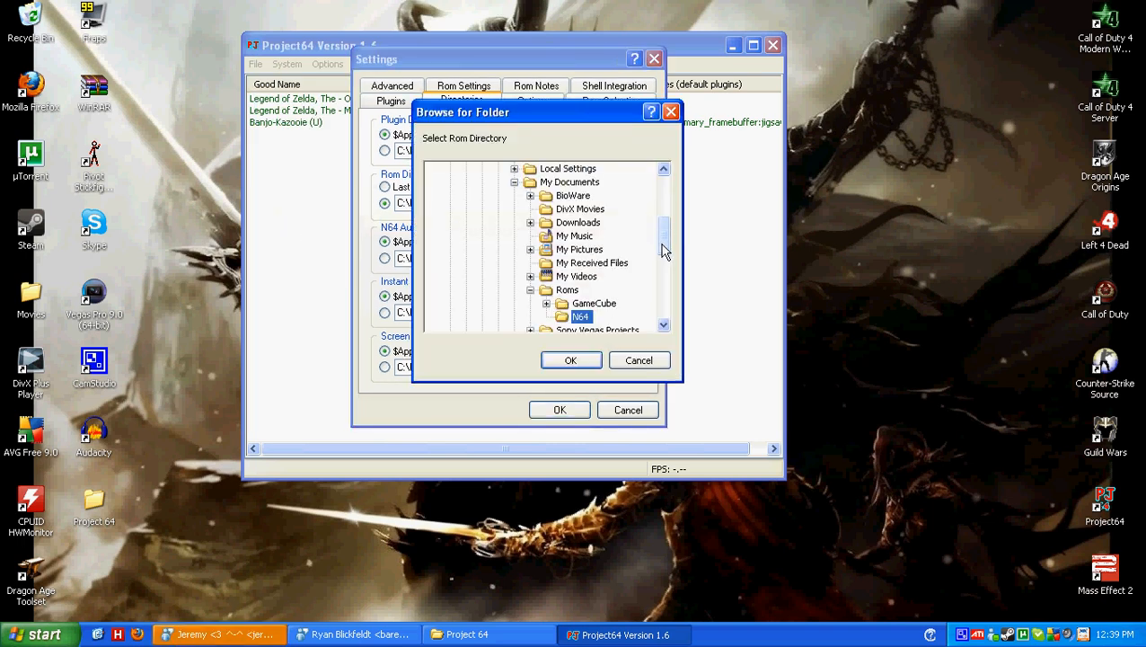
scroll(665, 250, down, 7)
click(450, 316)
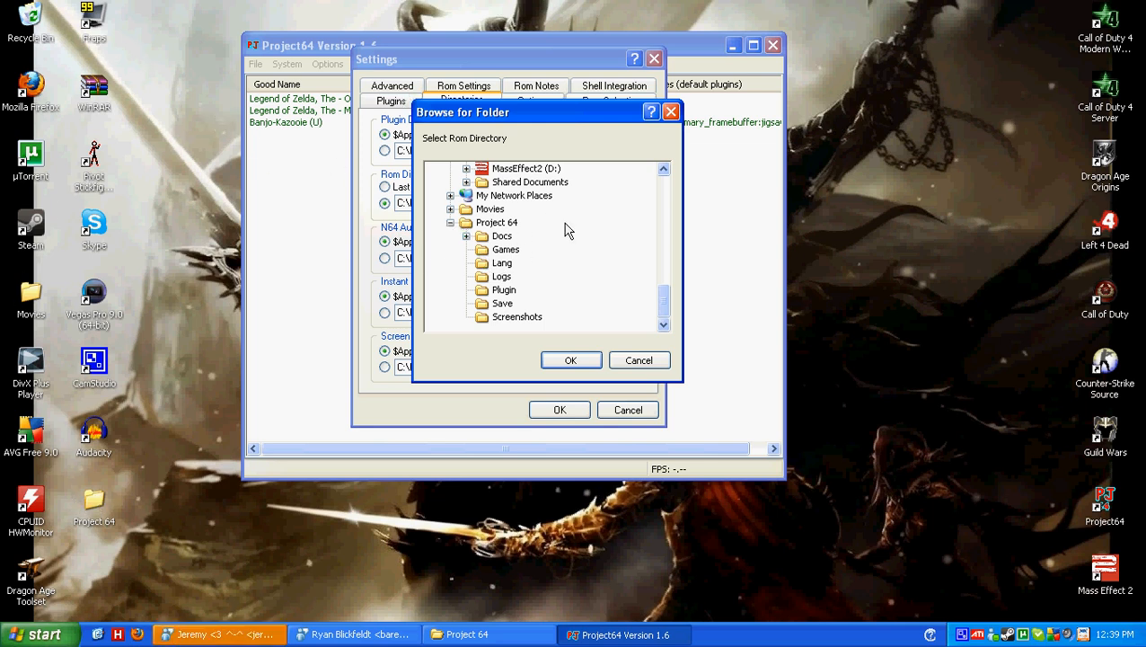
click(507, 250)
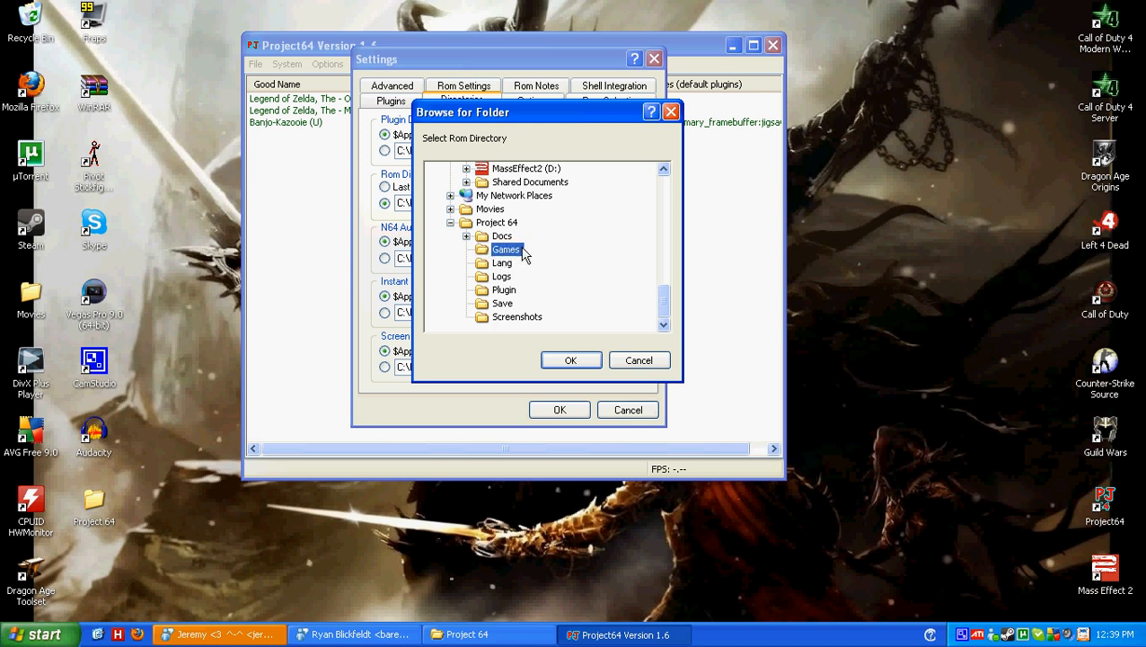
click(639, 360)
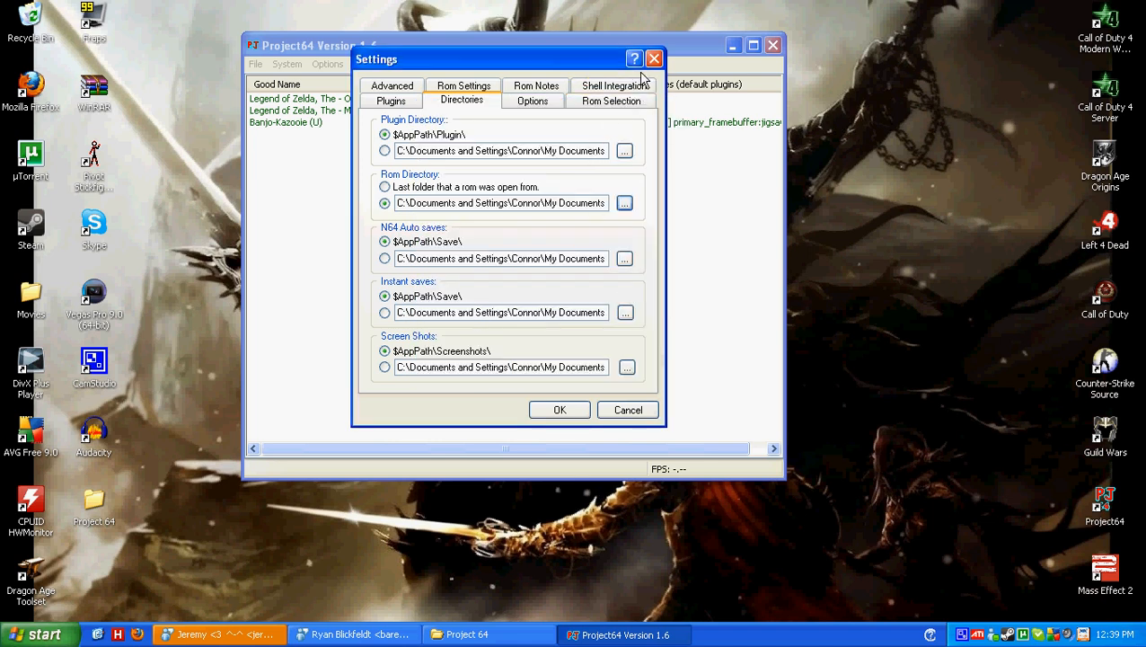
drag(534, 69, 543, 65)
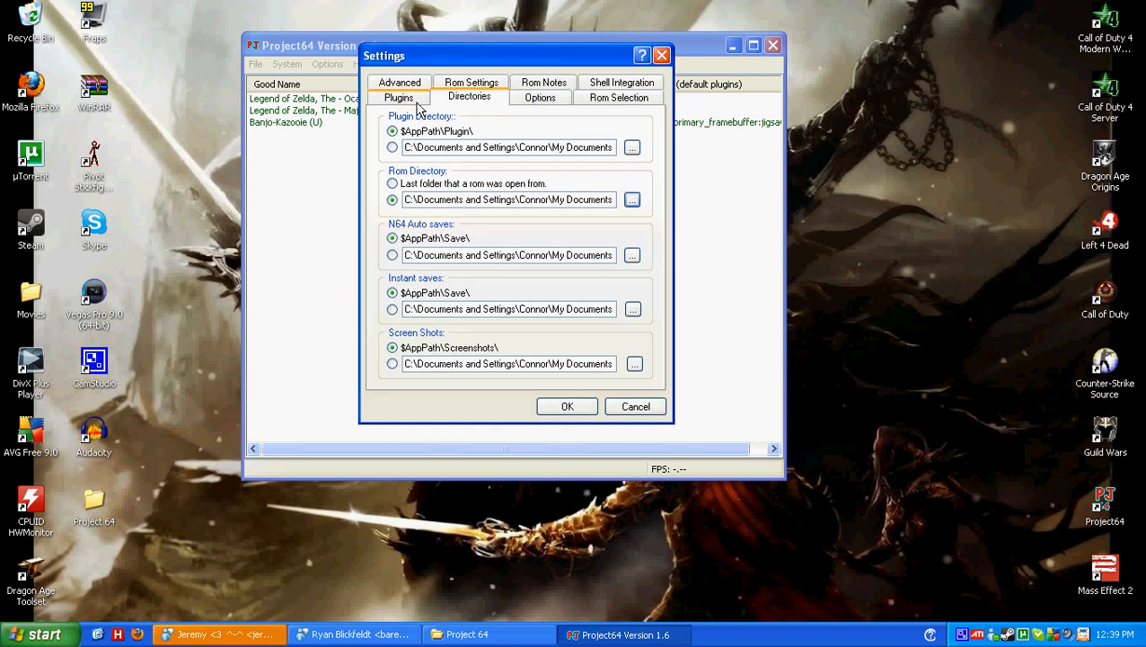
click(633, 200)
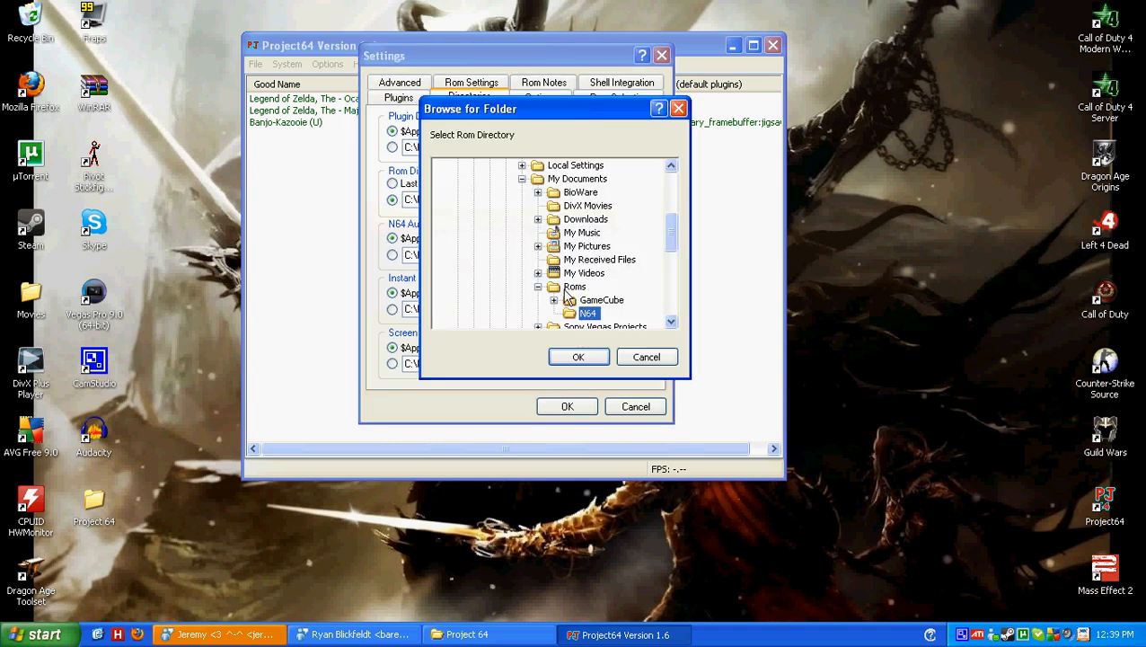
click(629, 354)
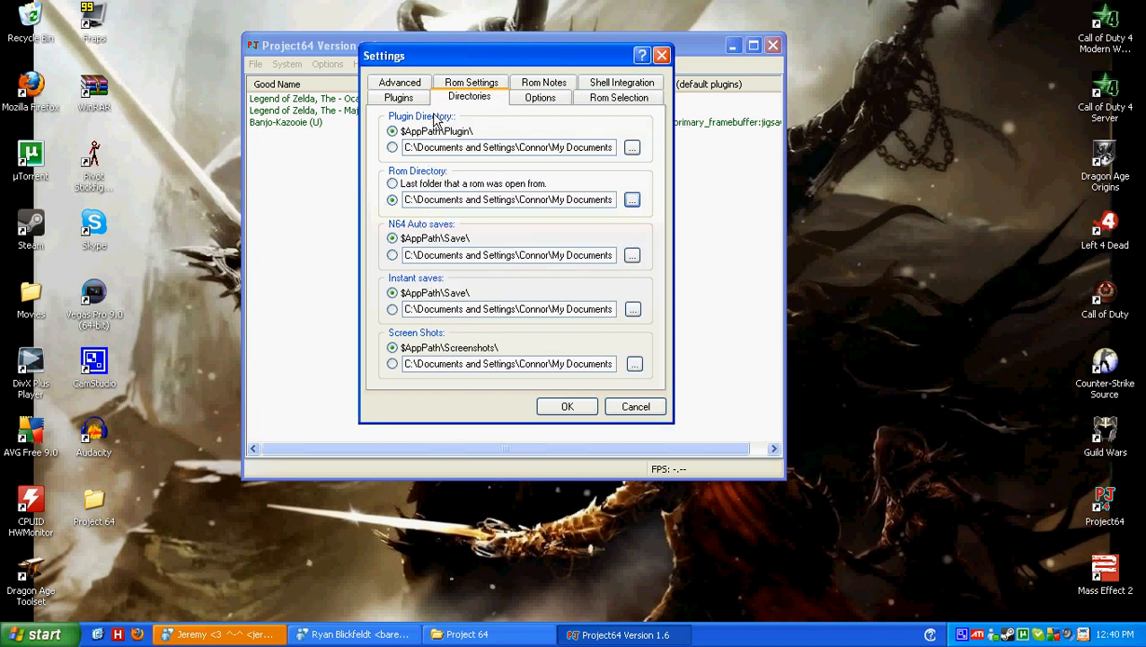
Step: Examine the remaining settings pages, including Plugins, Options, Rom Selection, Shell Integration and Advanced, and close the settings without changes
click(398, 97)
click(540, 97)
click(619, 97)
click(539, 97)
click(619, 97)
click(621, 82)
click(540, 82)
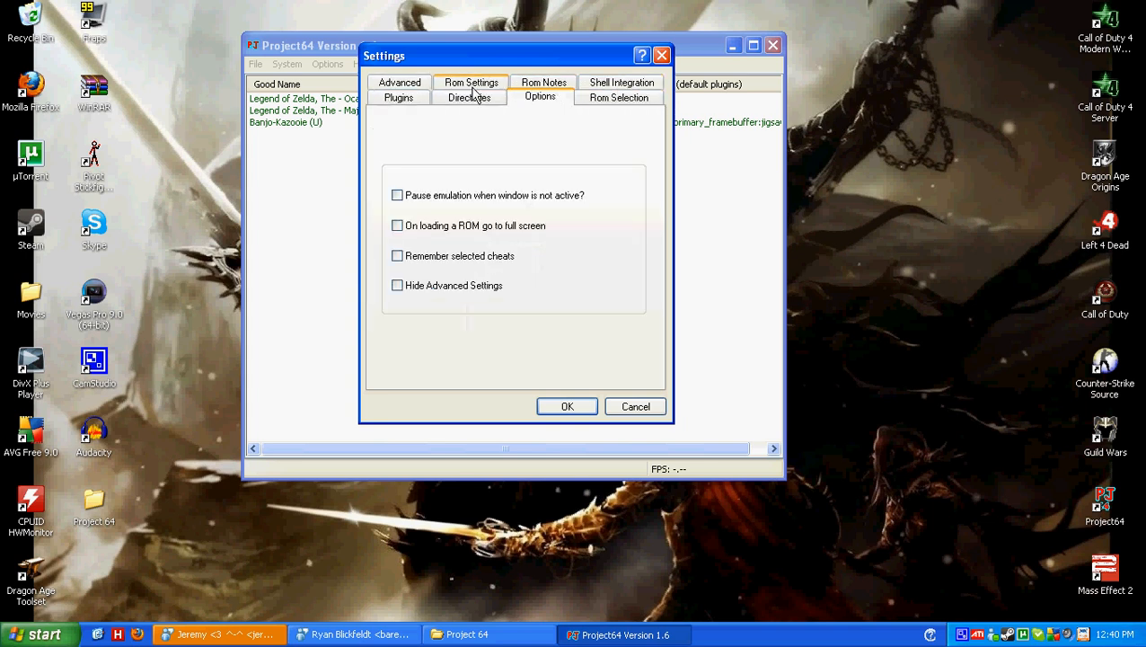
click(471, 82)
key(Left)
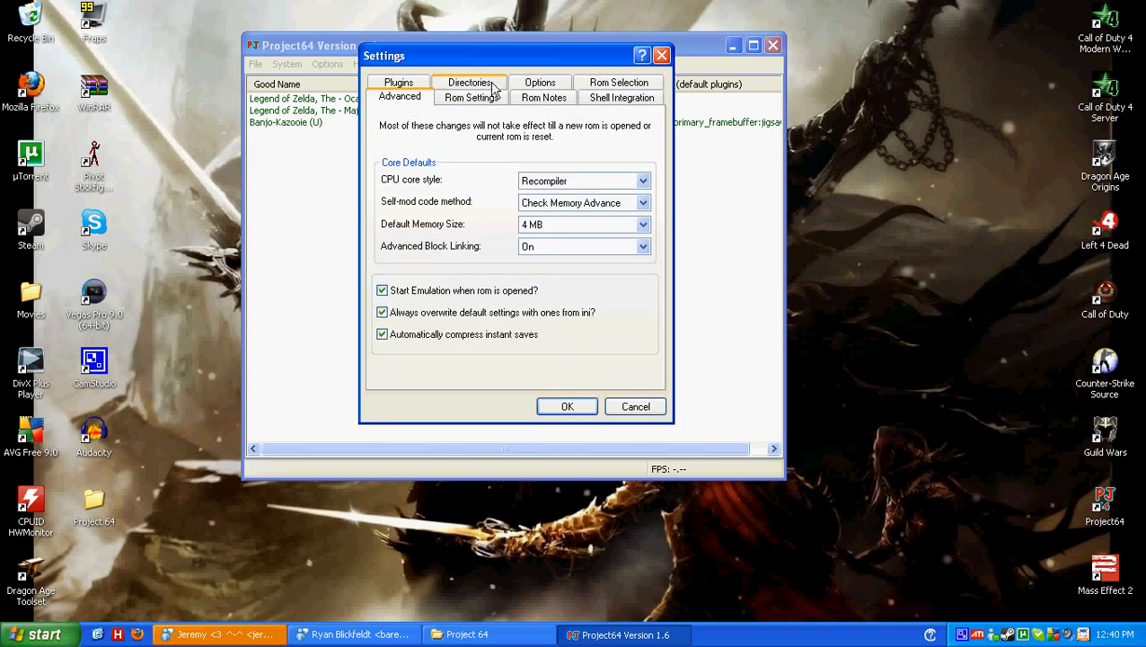
click(661, 55)
Step: Review the graphics plugin's resolution, filtering and texture options along with its Advanced and Rom Settings pages, and accept the configuration
click(327, 64)
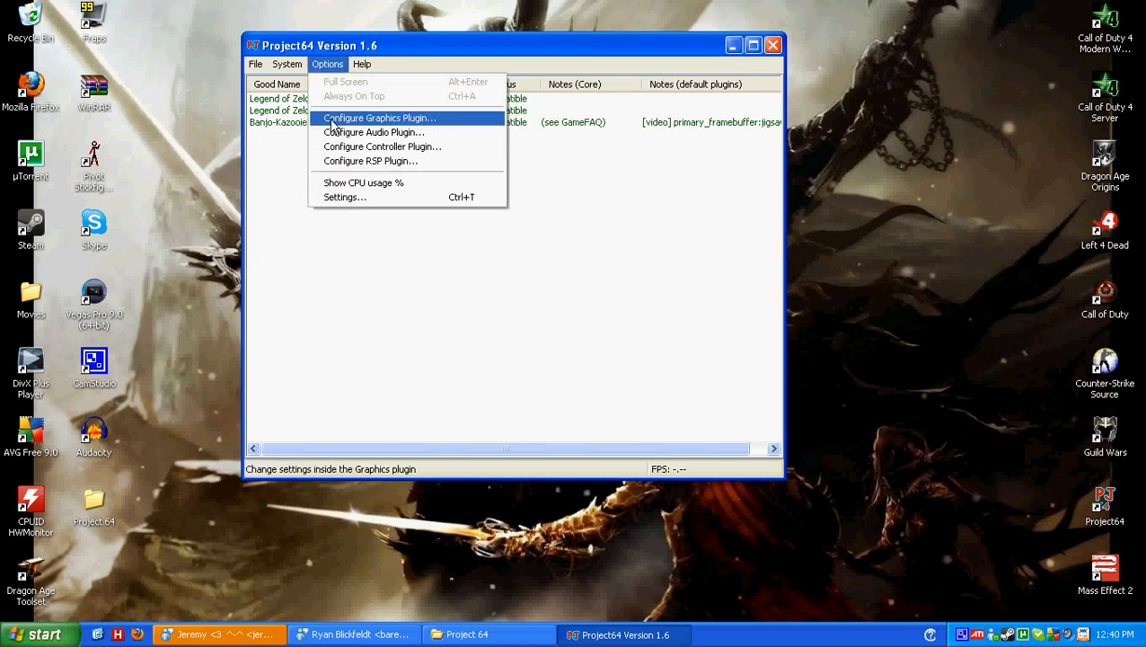
click(415, 120)
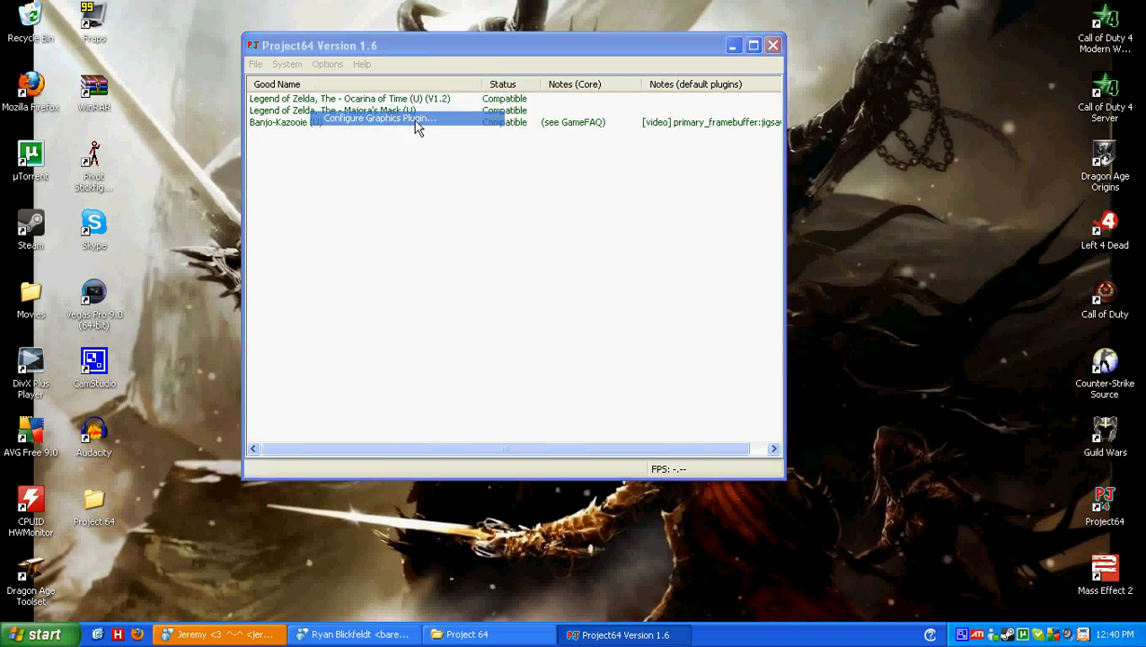
drag(331, 54, 409, 57)
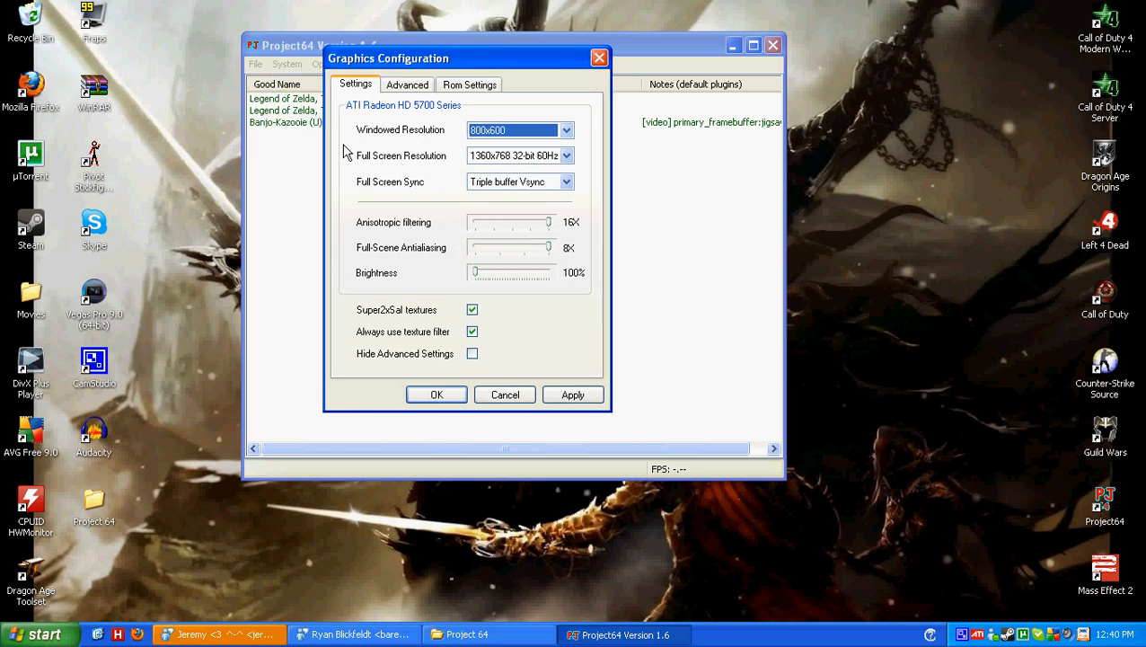
click(547, 225)
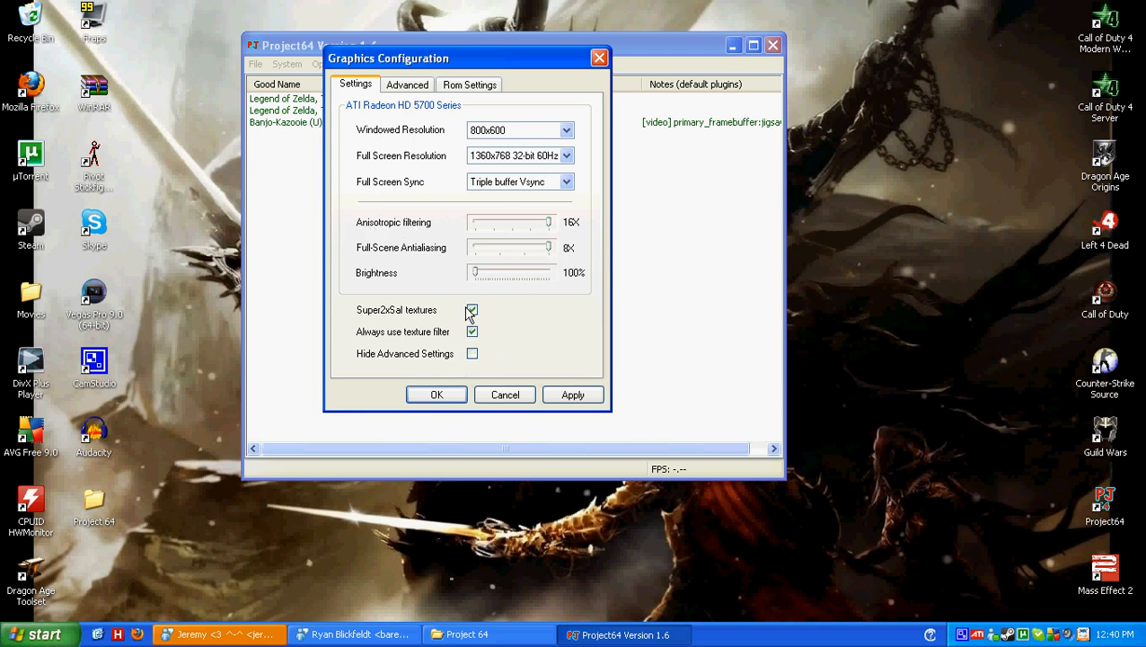
click(467, 86)
click(406, 85)
click(353, 83)
click(440, 400)
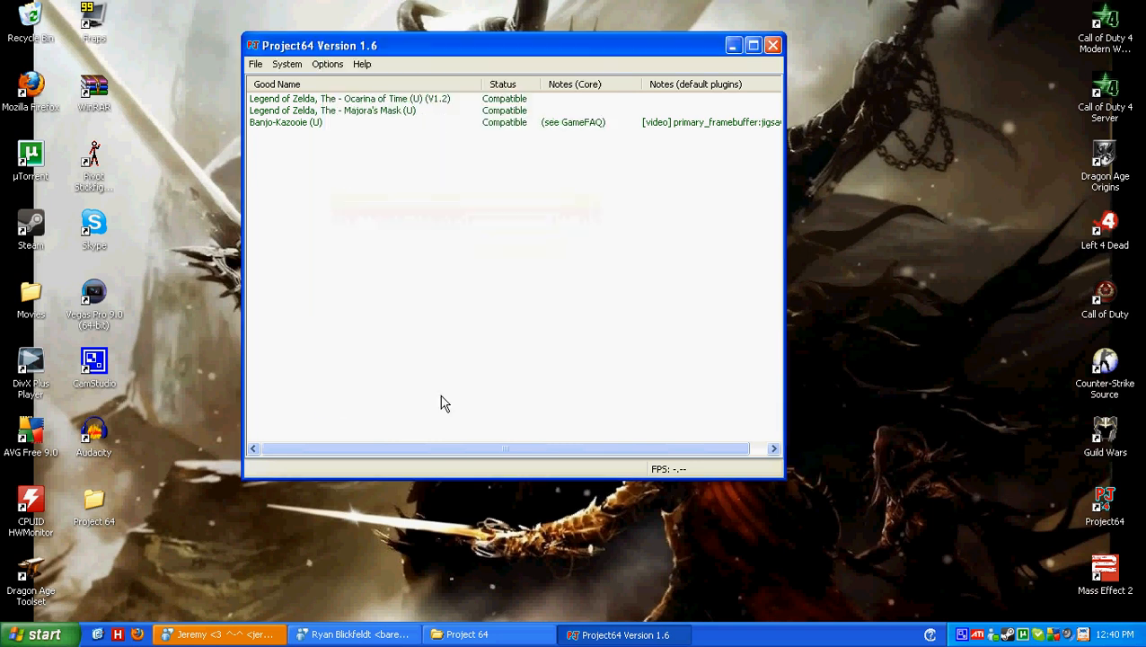
Step: Open the controller plugin configuration, check Player 1's available game devices, and view the save dialog for a controller profile without saving
click(327, 64)
click(405, 146)
click(402, 135)
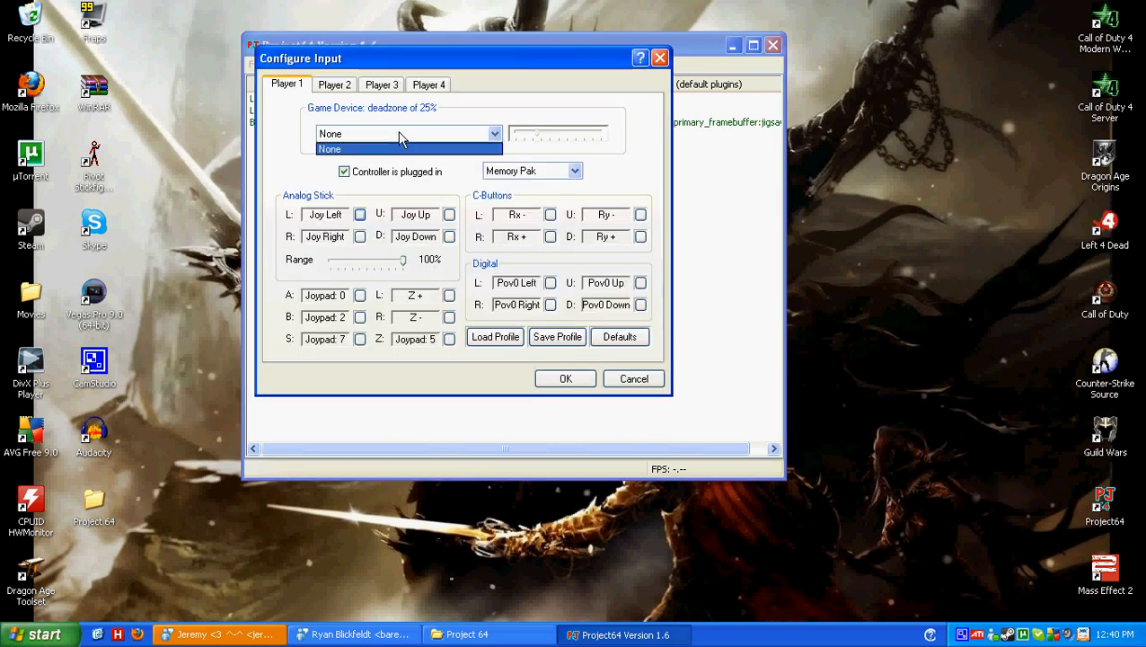
click(402, 137)
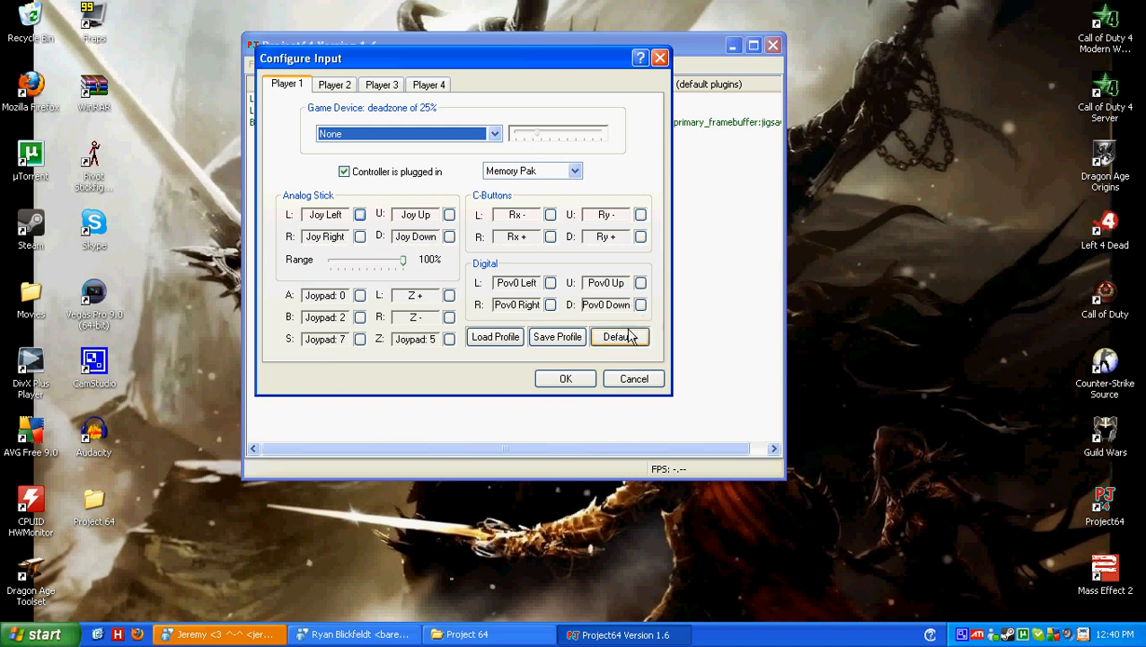
click(537, 340)
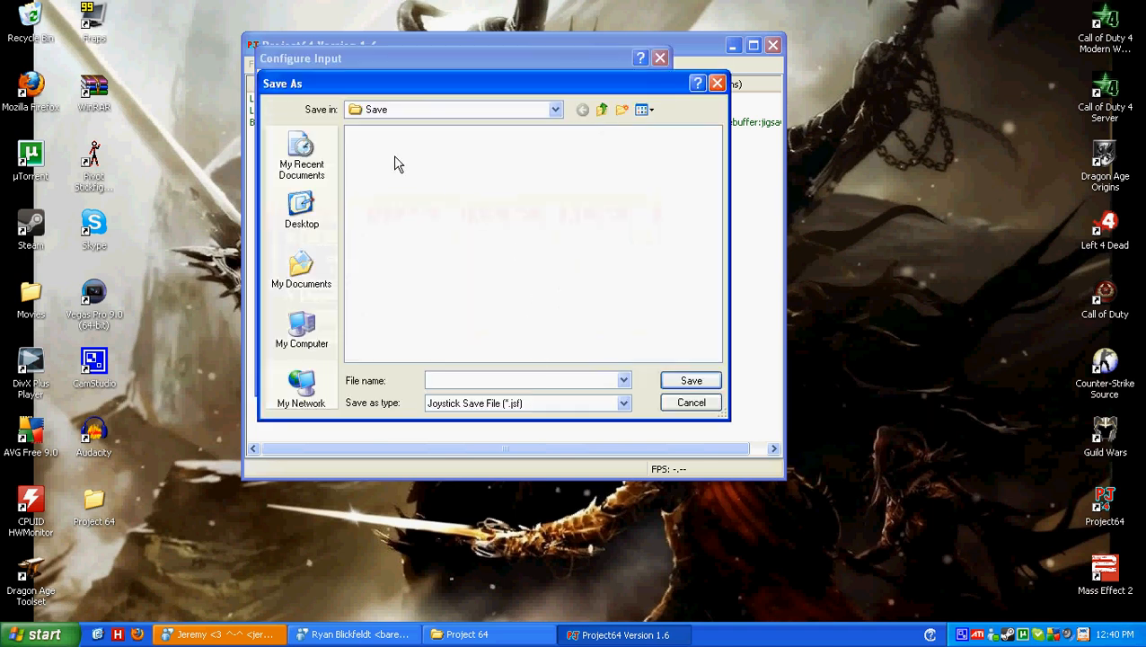
click(530, 402)
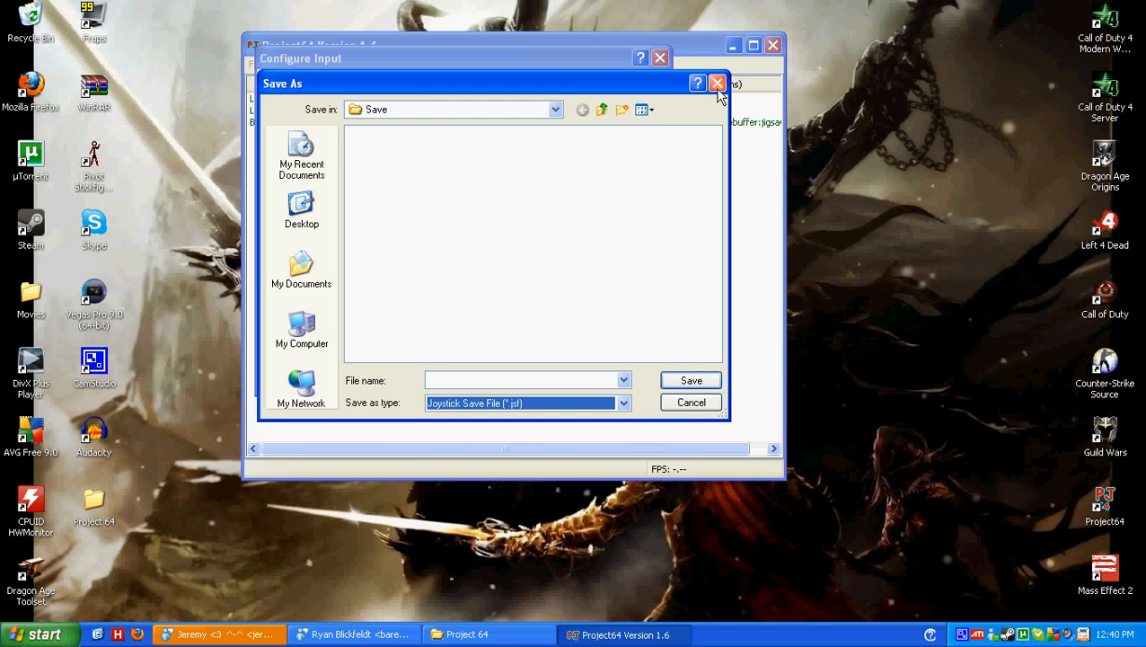
click(717, 83)
Step: Look through the controller setups of Players 2, 3 and 4, return to Player 1, and close the input configuration
drag(381, 68, 415, 66)
click(367, 84)
click(415, 83)
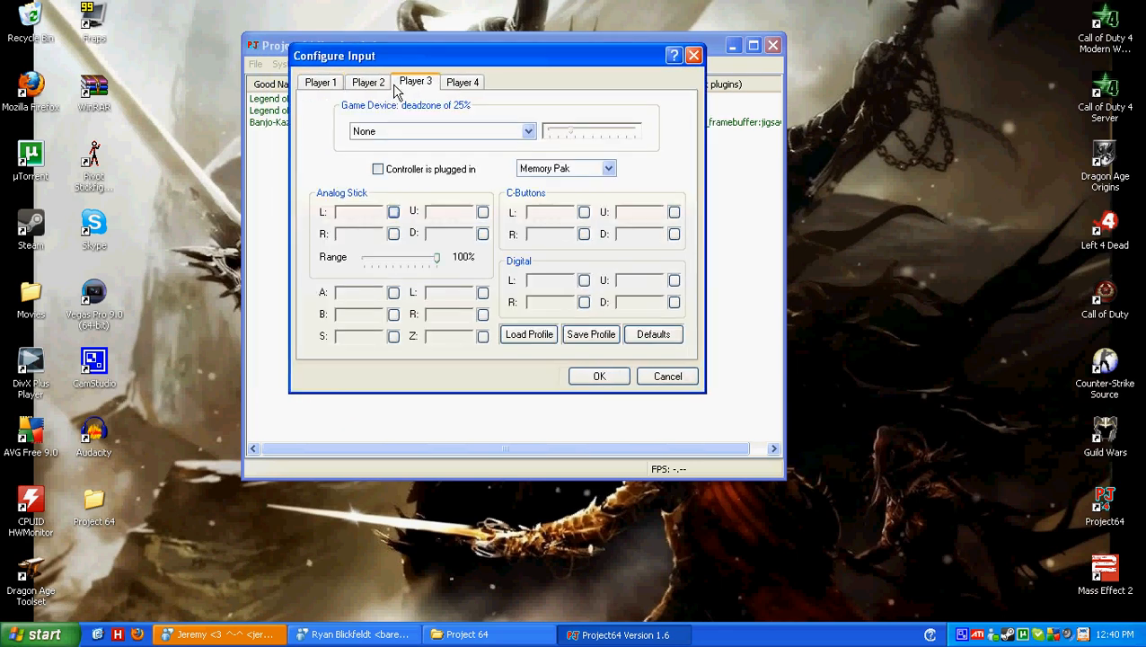
click(463, 82)
click(332, 83)
click(693, 55)
click(327, 64)
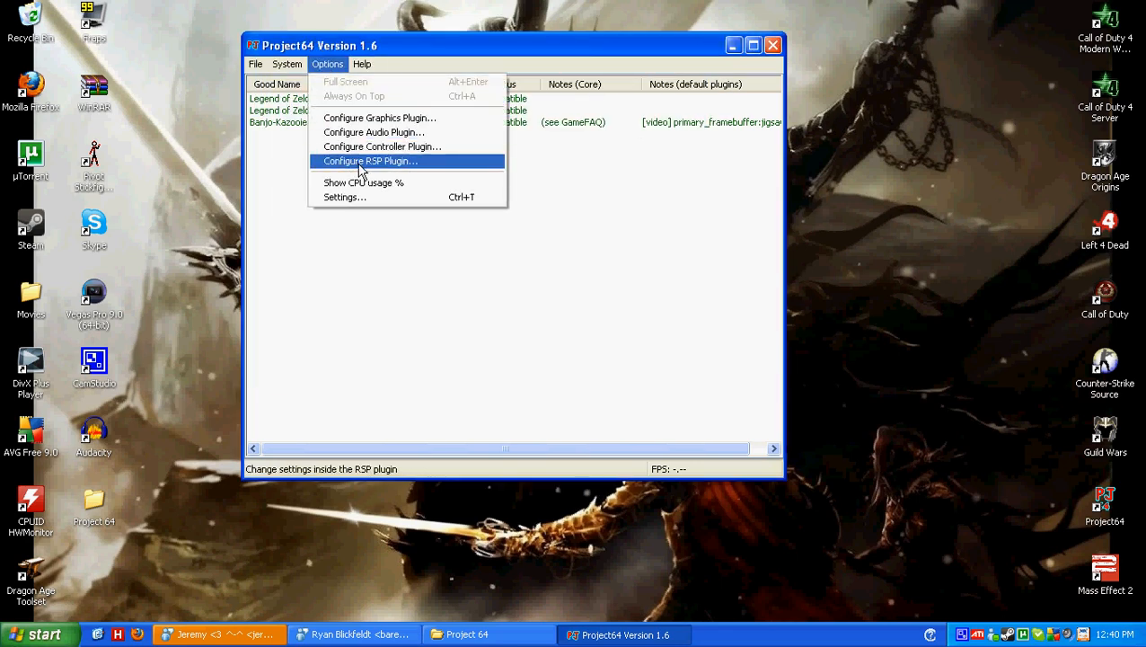
click(335, 268)
click(292, 84)
click(287, 68)
click(263, 84)
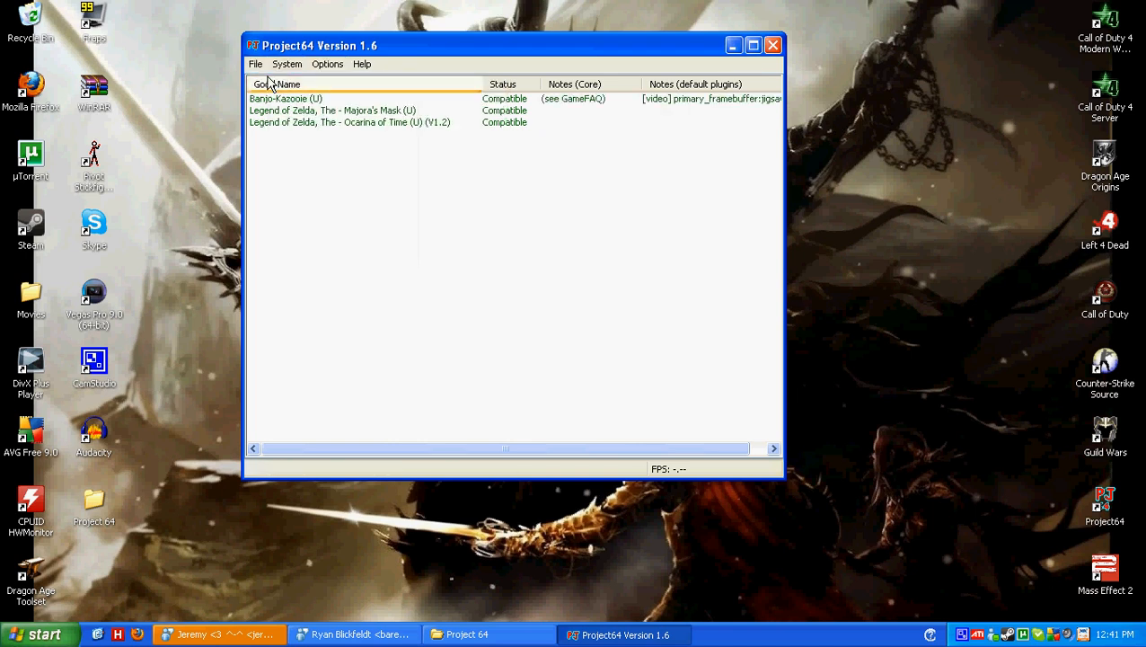
click(263, 84)
click(255, 64)
click(310, 289)
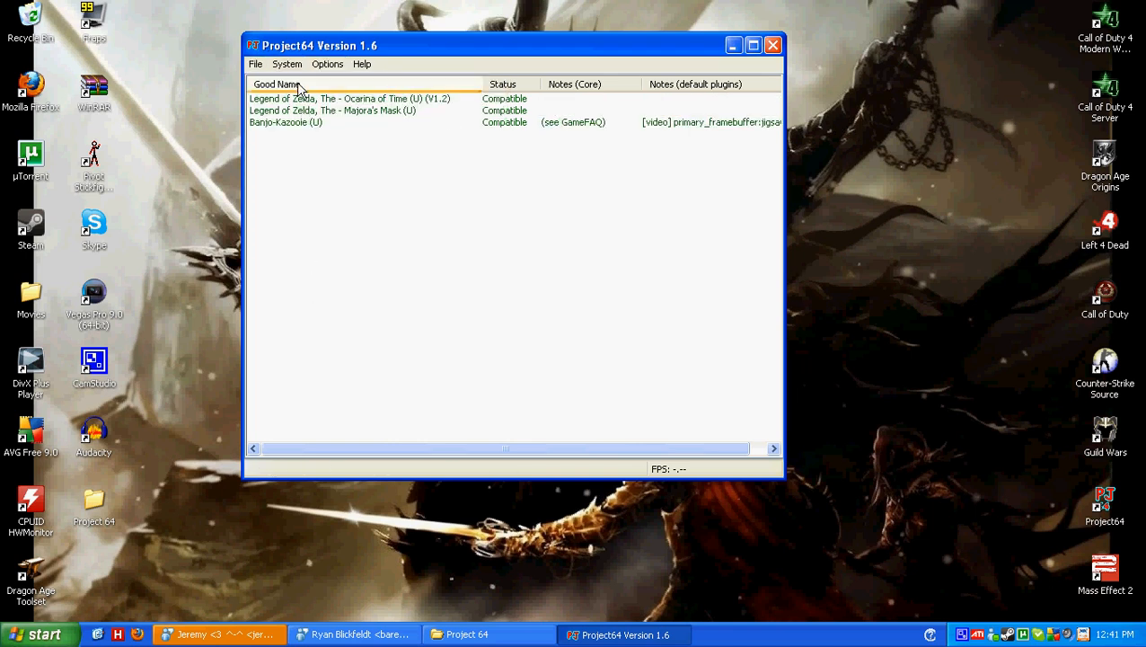
click(286, 64)
click(515, 256)
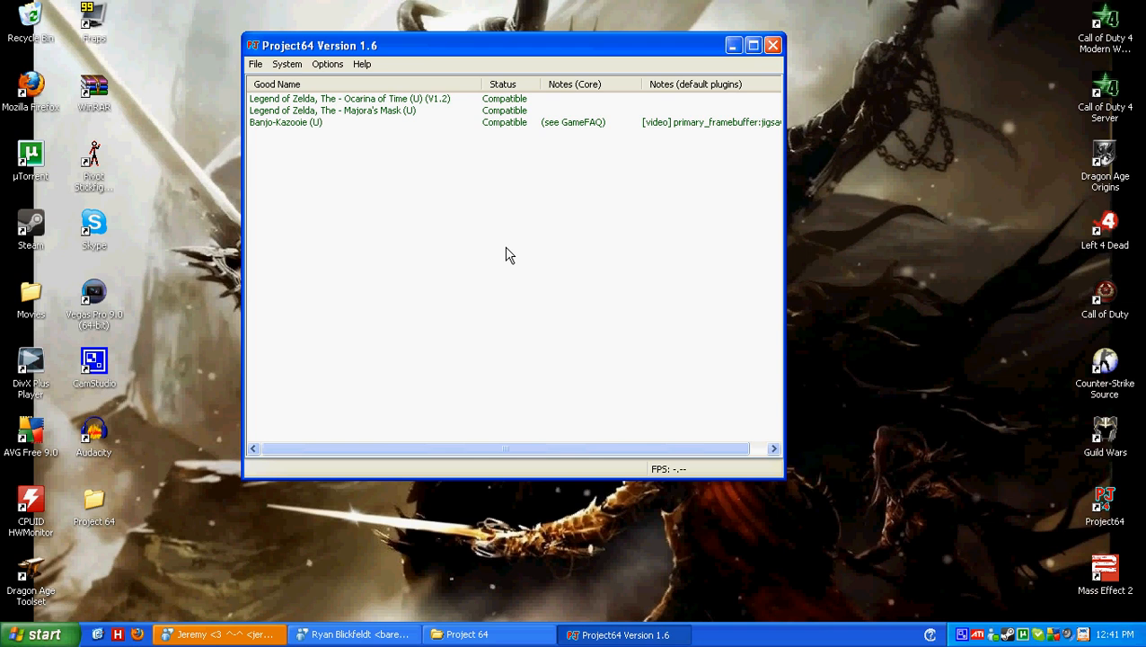
Step: Switch to Firefox, go to emuparadise.org and dismiss the blocked pop-up notice on its home page
click(137, 634)
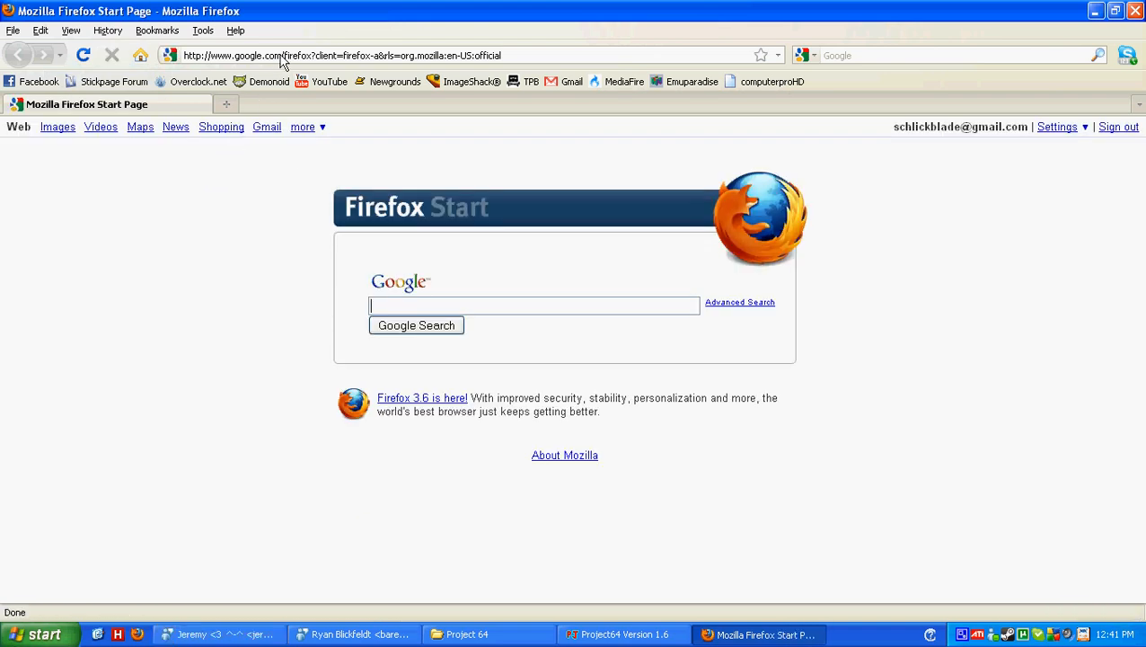
click(282, 60)
text(em)
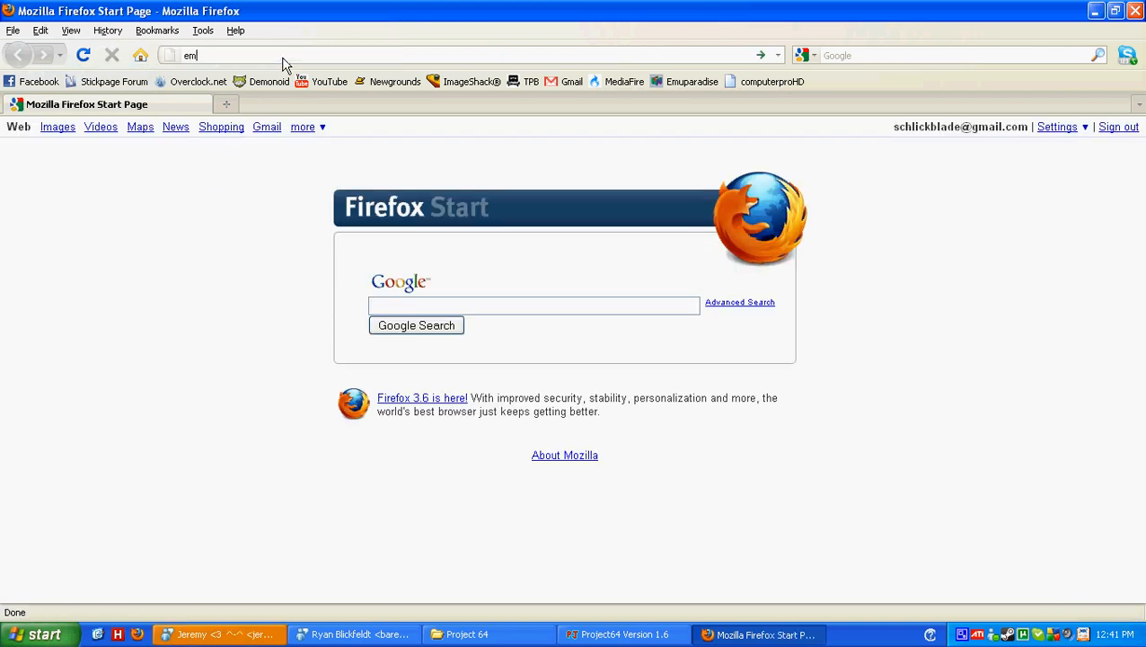
text(uparadise.org)
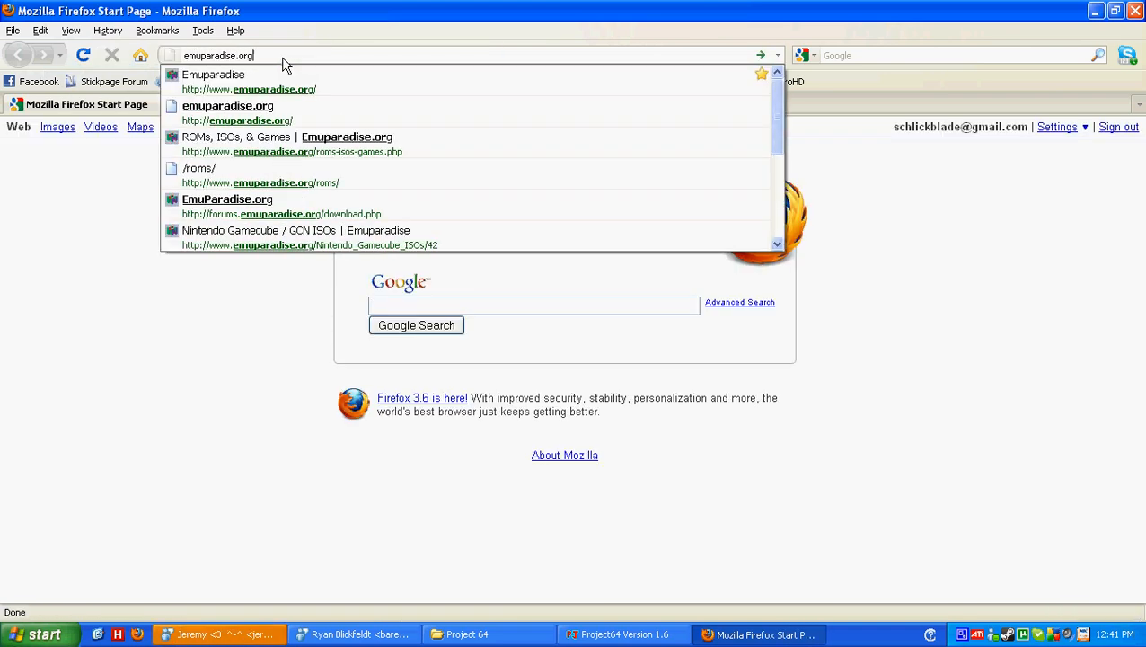
key(Return)
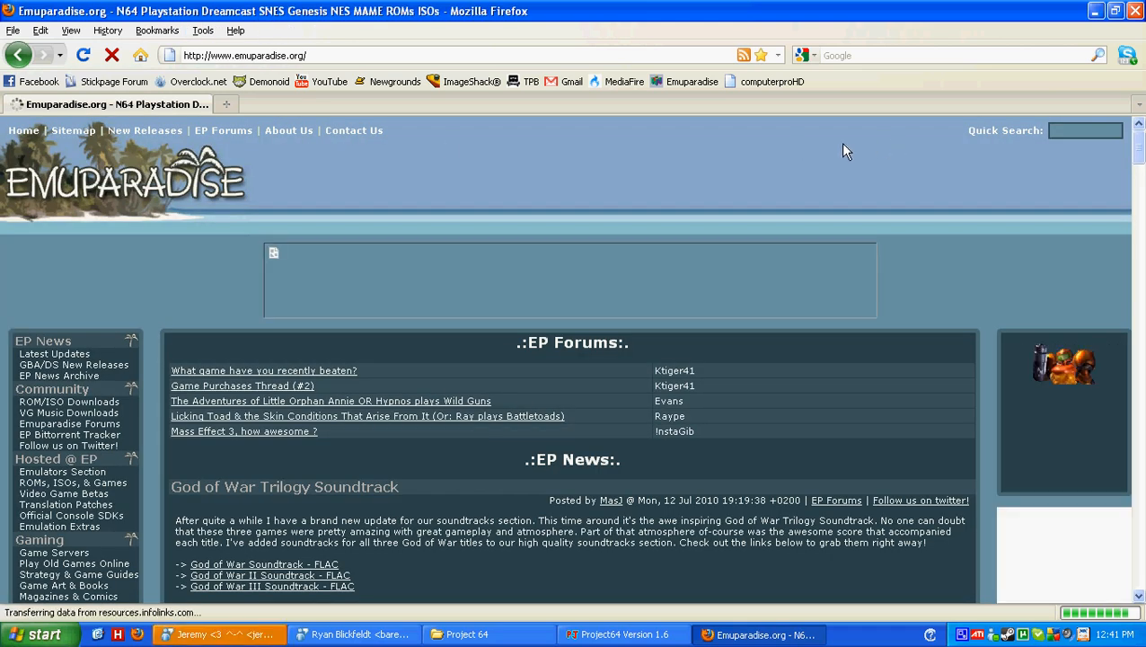
scroll(220, 355, down, 2)
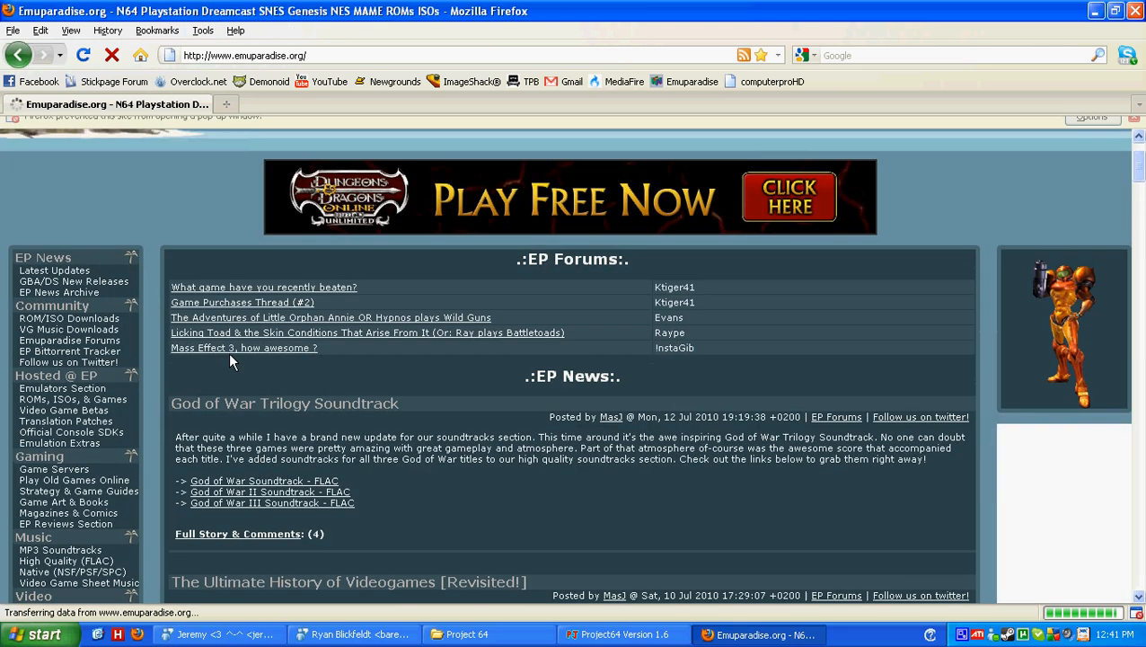
click(1133, 128)
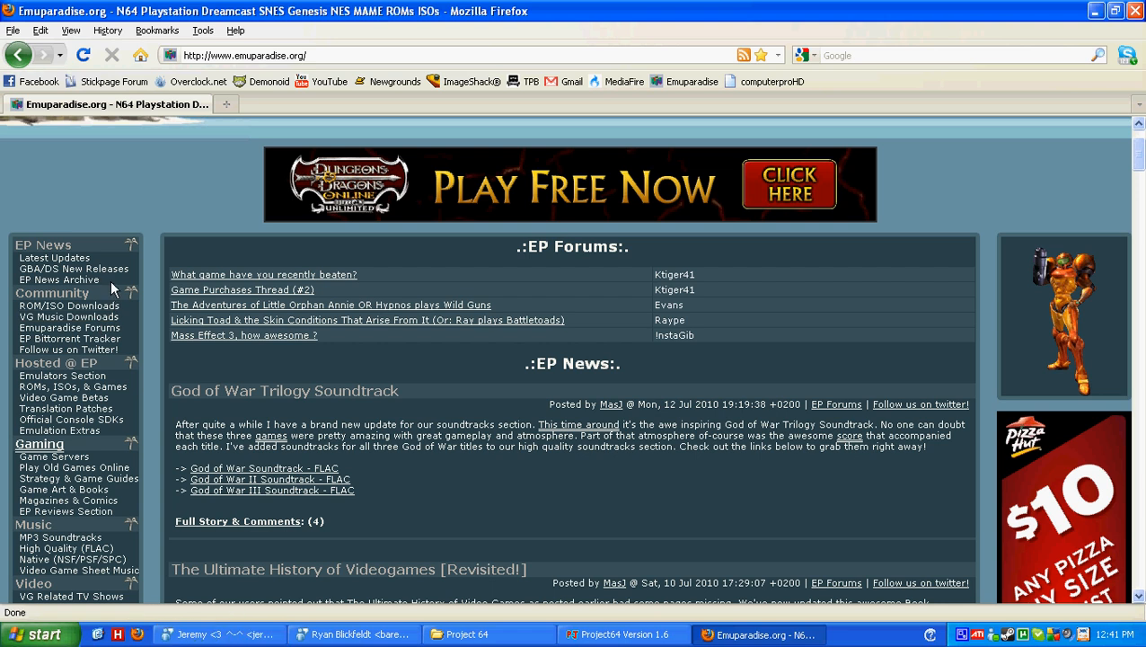
Step: Open Emuparadise's ROMs, ISOs, & Games section and close the extra pop-up browser window
click(106, 396)
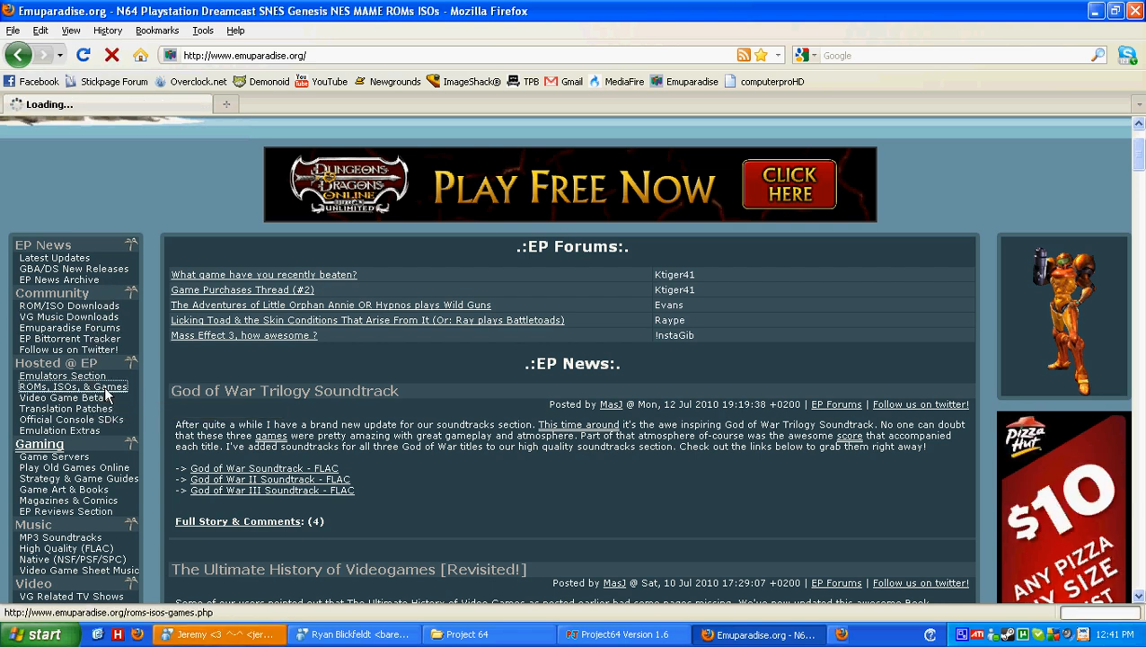
right_click(819, 634)
click(830, 635)
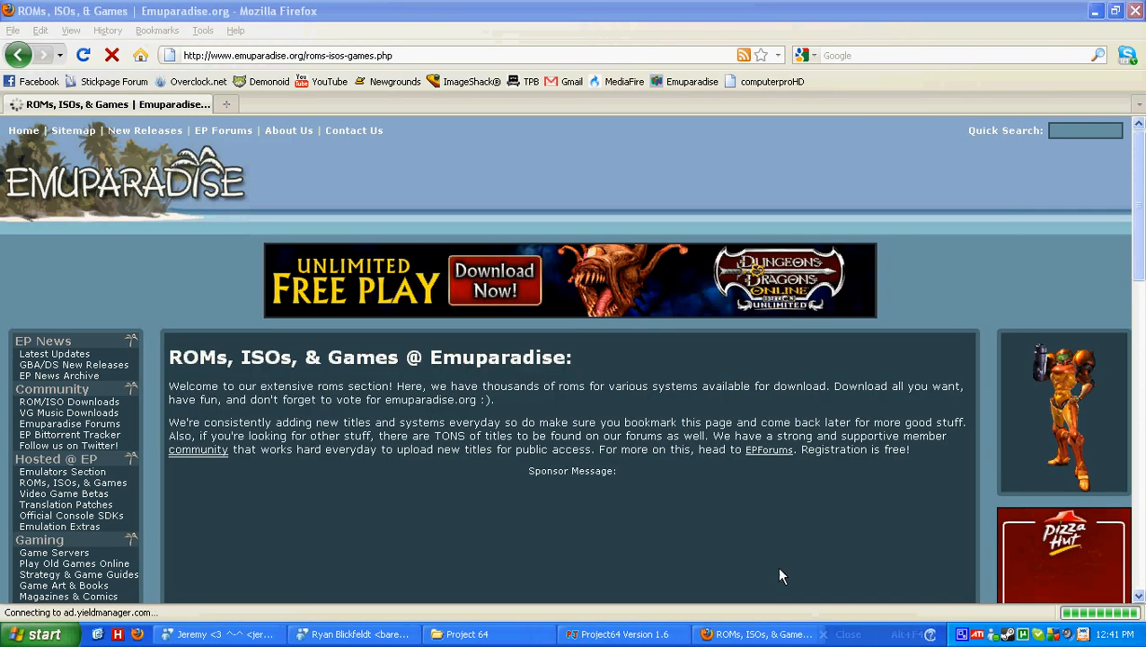
Step: Open the Nintendo 64 Roms section from the Consoles listing and look over its letter index and top downloads
scroll(383, 377, down, 8)
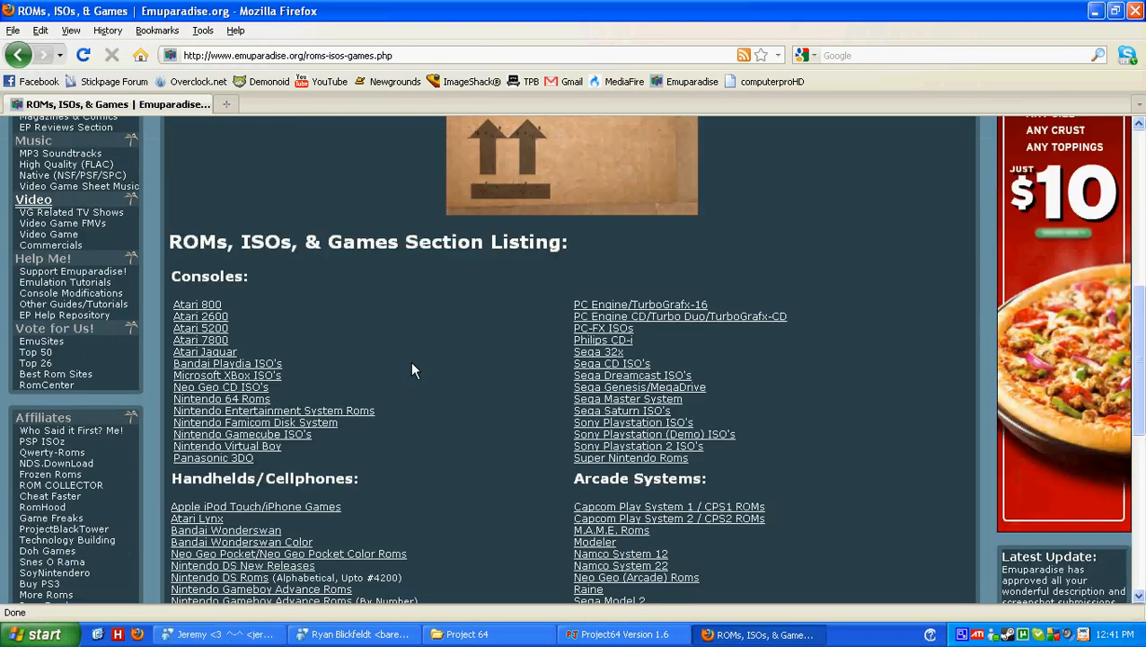
double_click(240, 278)
click(244, 281)
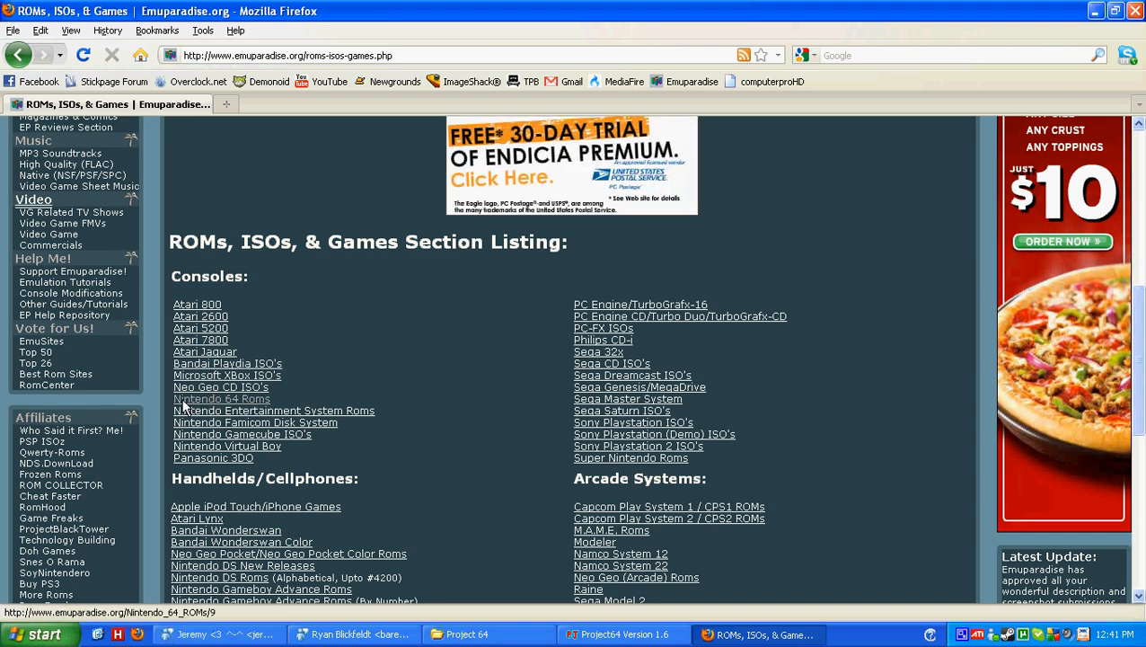
click(258, 400)
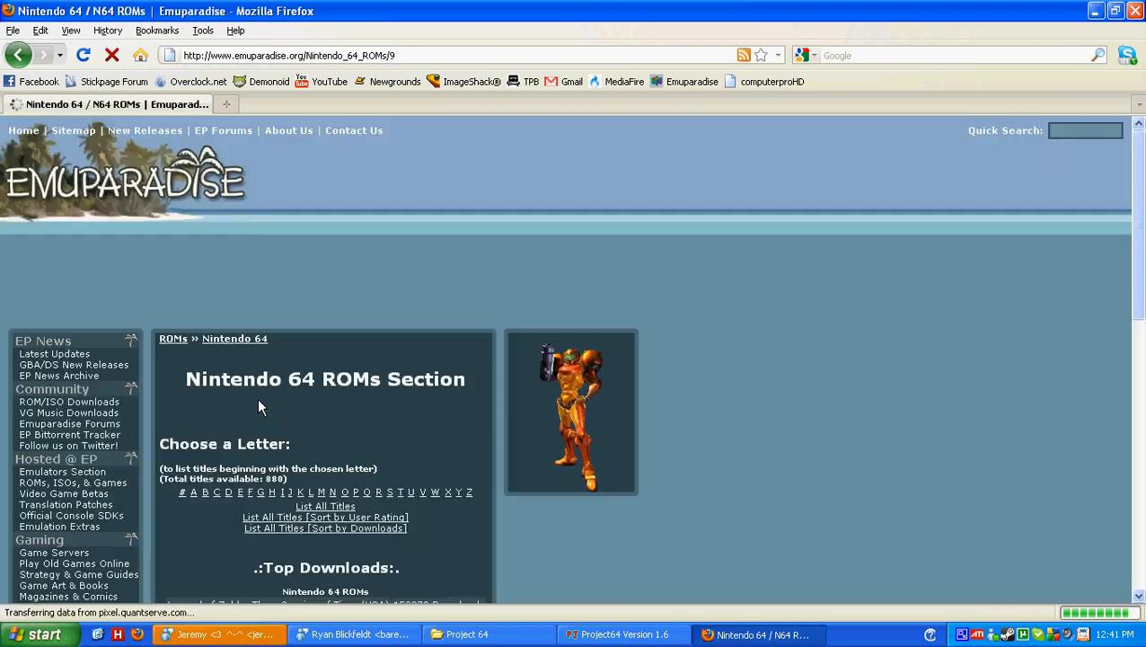
scroll(386, 368, down, 5)
scroll(434, 314, up, 4)
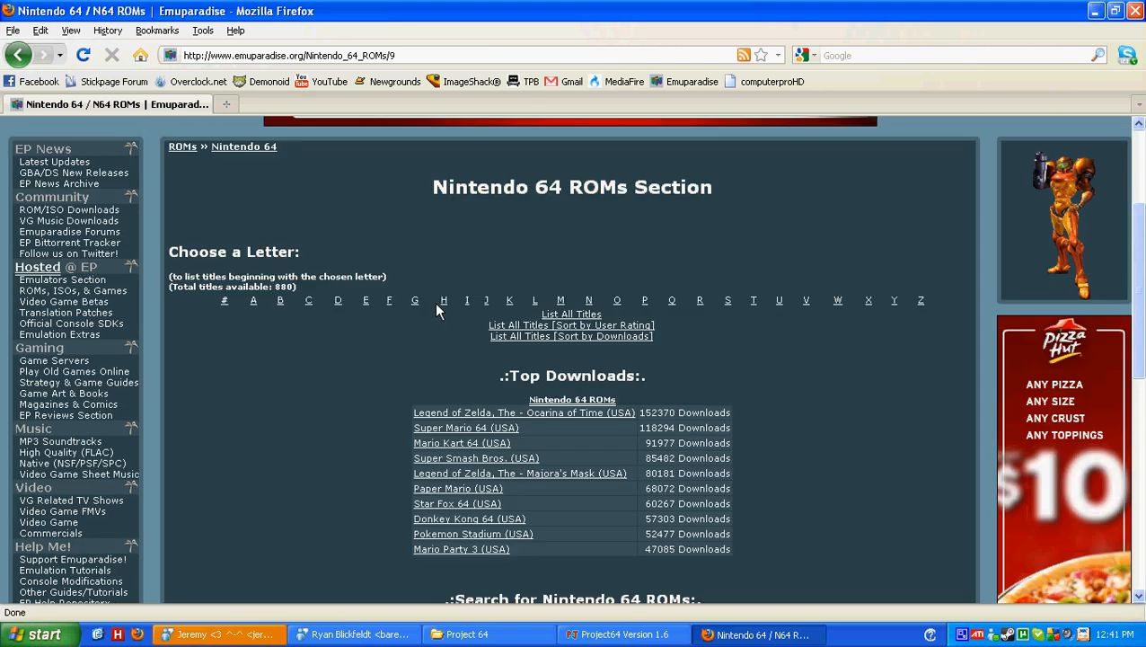